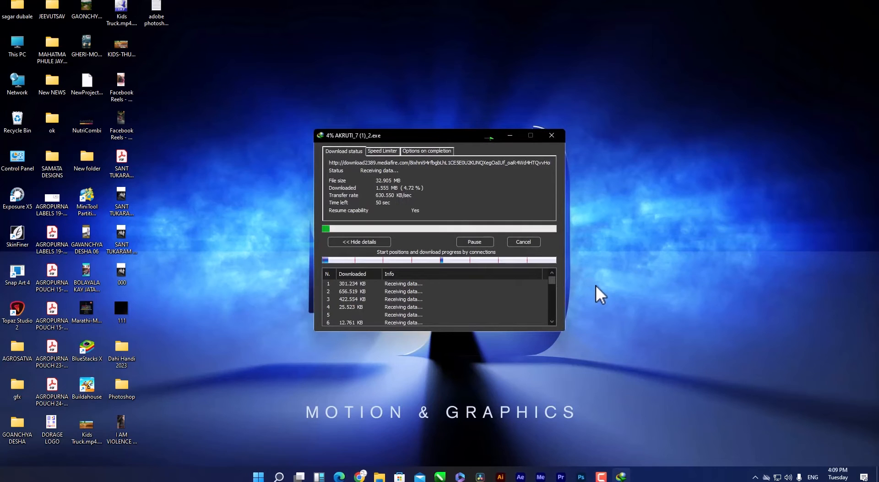
- Check the contents of the New NEWS folder on the desktop and delete the folder
left_click_drag(443, 133, 565, 50)
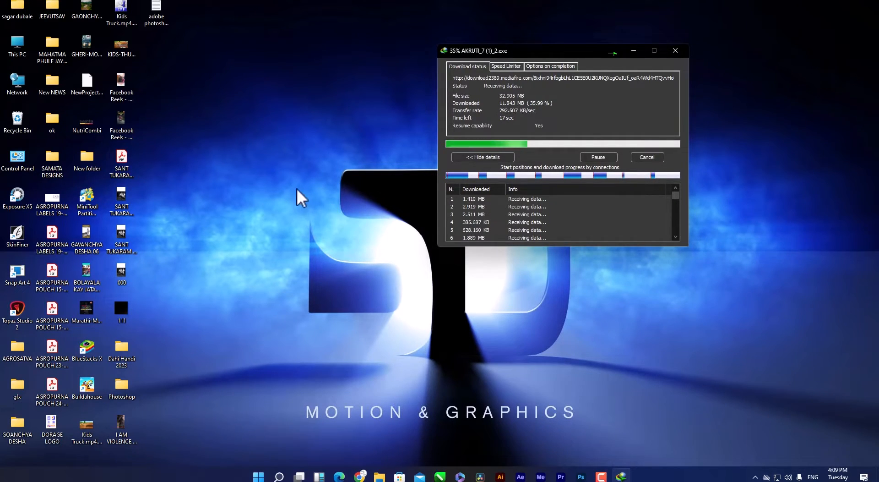
left_click(51, 75)
double_click(51, 76)
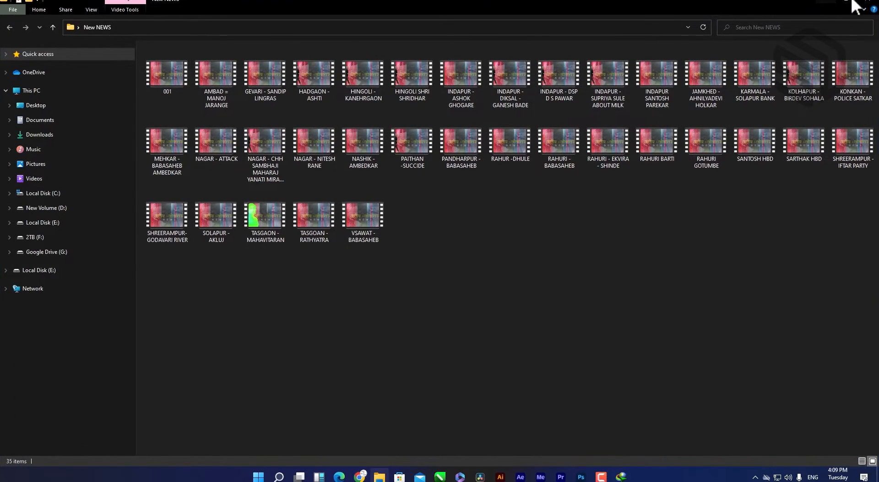
left_click(868, 6)
right_click(48, 77)
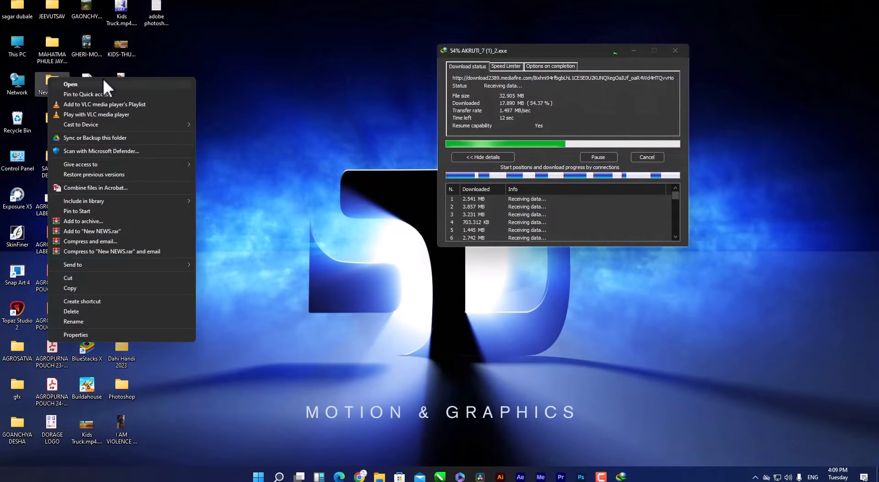
left_click(80, 310)
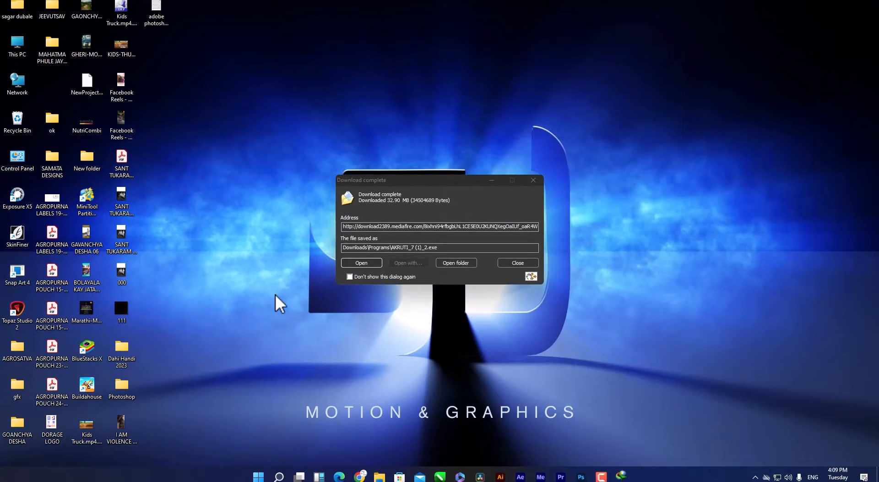
- Open the folder of the completed download and launch the AKRUTI_7 (1)_2 installer
left_click(471, 263)
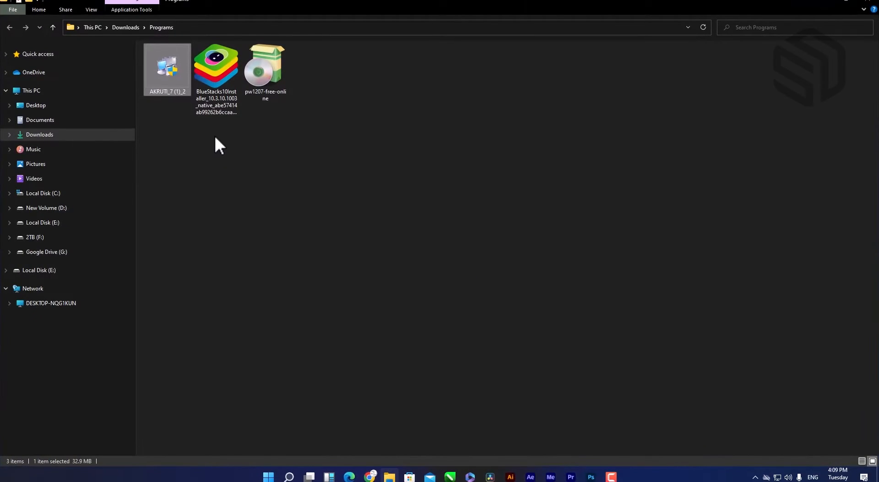
right_click(174, 80)
left_click(194, 92)
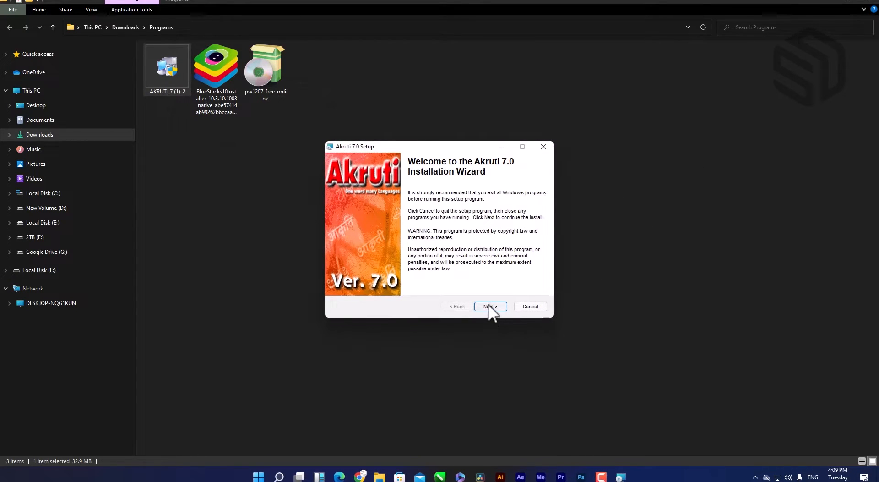
- Install Akruti 7.0 with the default user information and destination folder, and finish the setup wizard
left_click(488, 306)
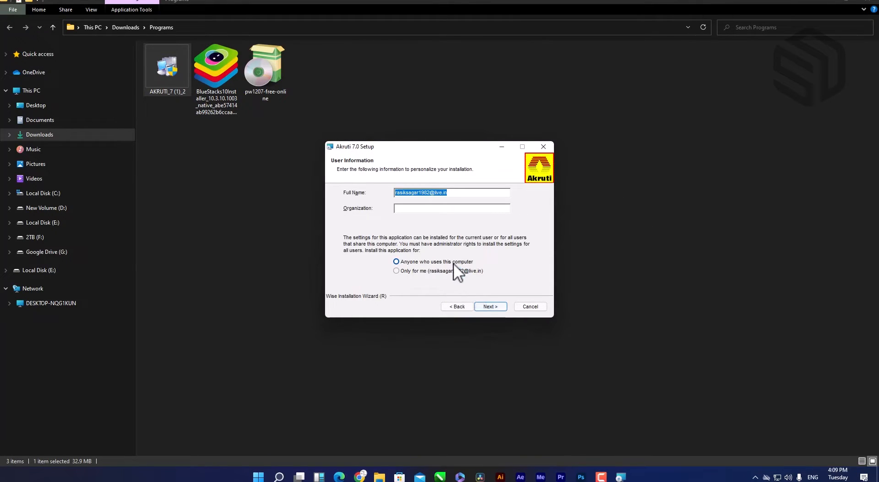
left_click(488, 307)
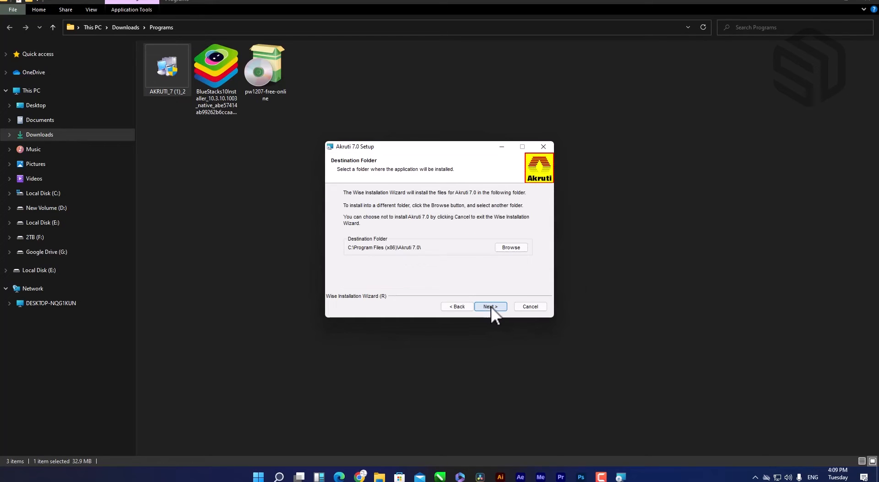
left_click(490, 306)
left_click(491, 305)
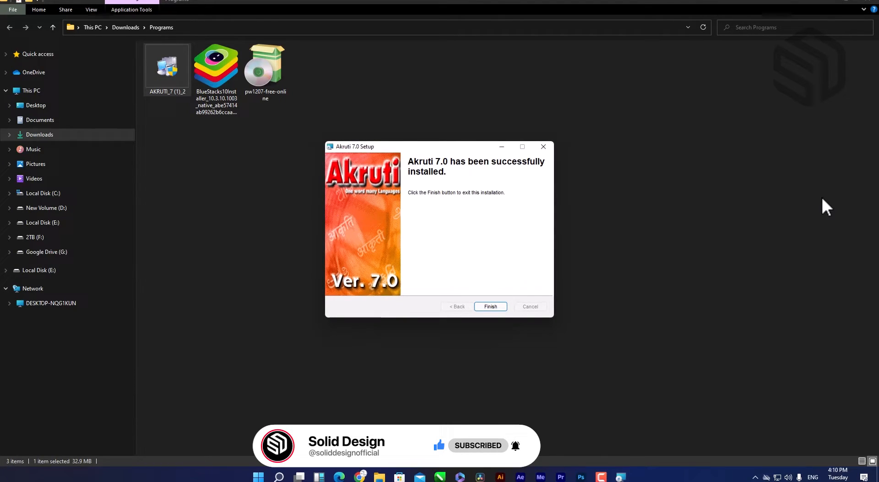
left_click(490, 307)
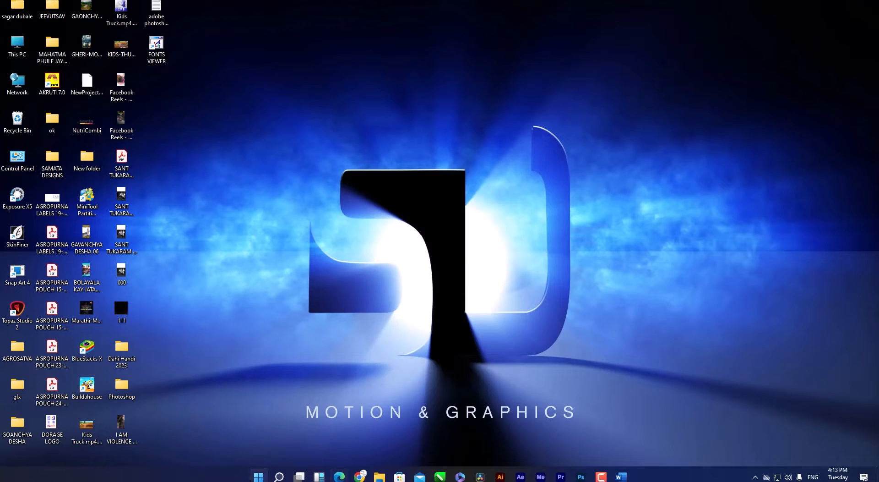
- Find and open Word, and create a blank document
left_click(258, 476)
type("word")
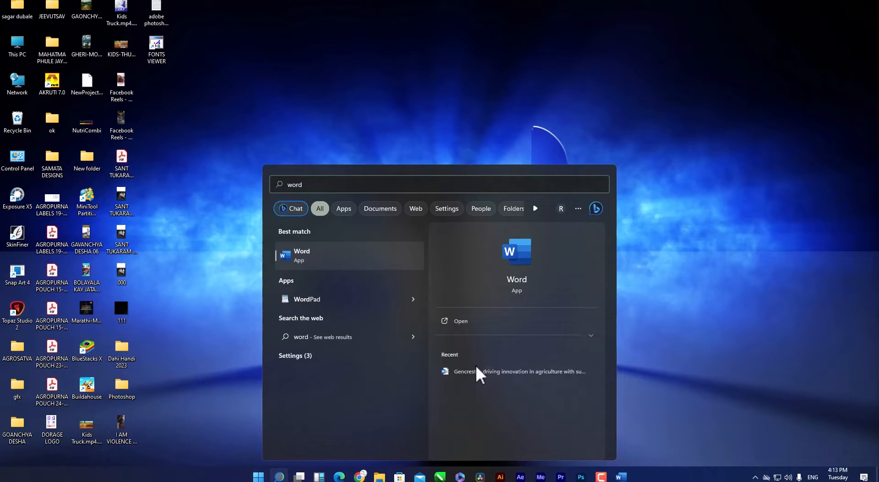
left_click(465, 320)
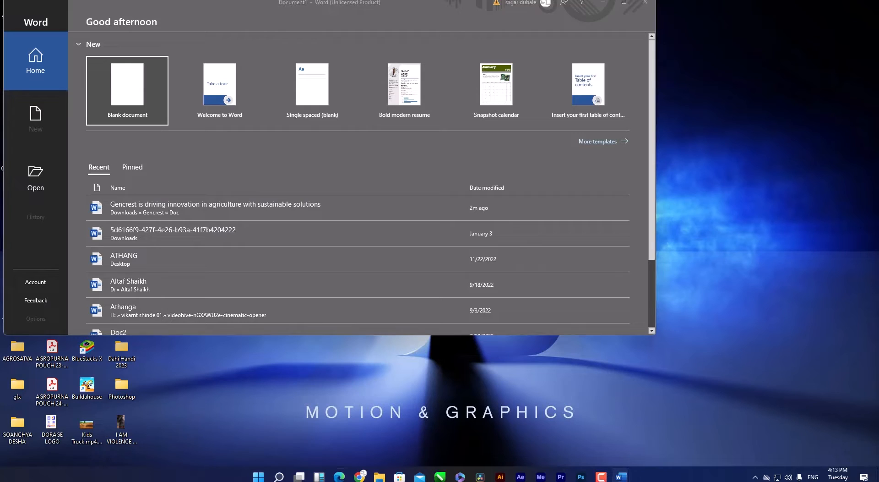
left_click(137, 112)
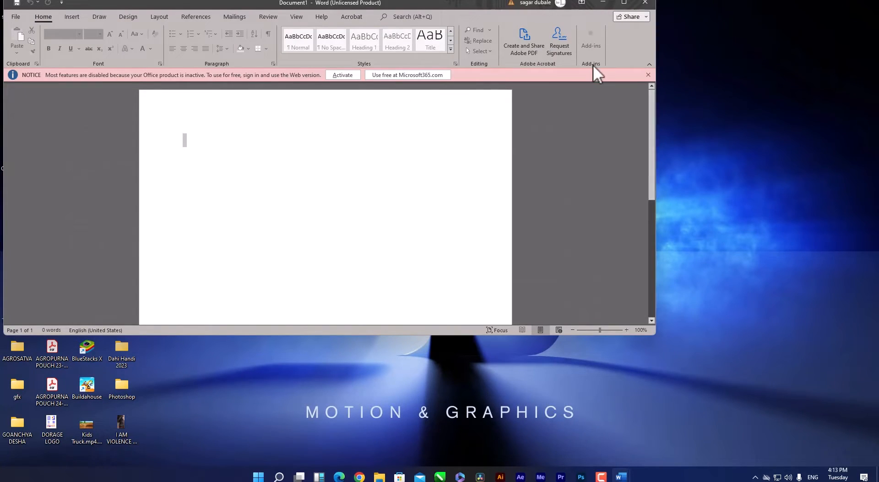
- Dismiss the product activation notice and enlarge the Word window to fill most of the desktop
left_click(648, 75)
left_click_drag(463, 2, 572, 6)
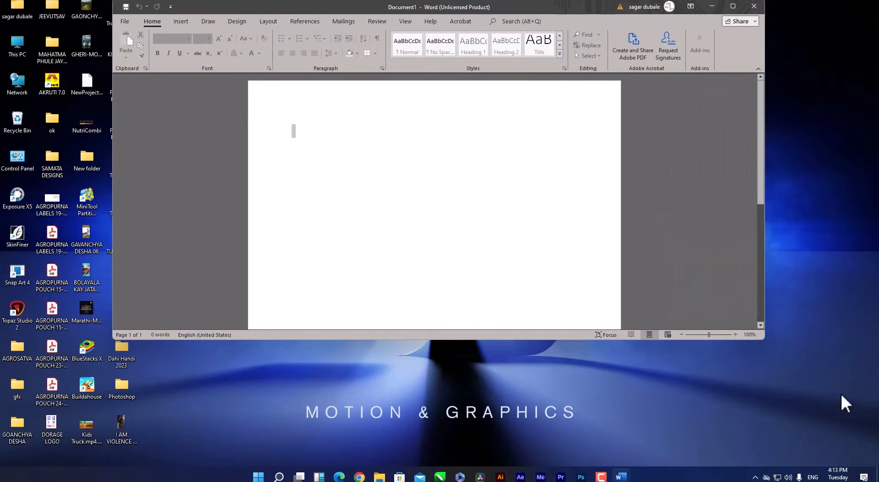
left_click_drag(763, 337, 818, 456)
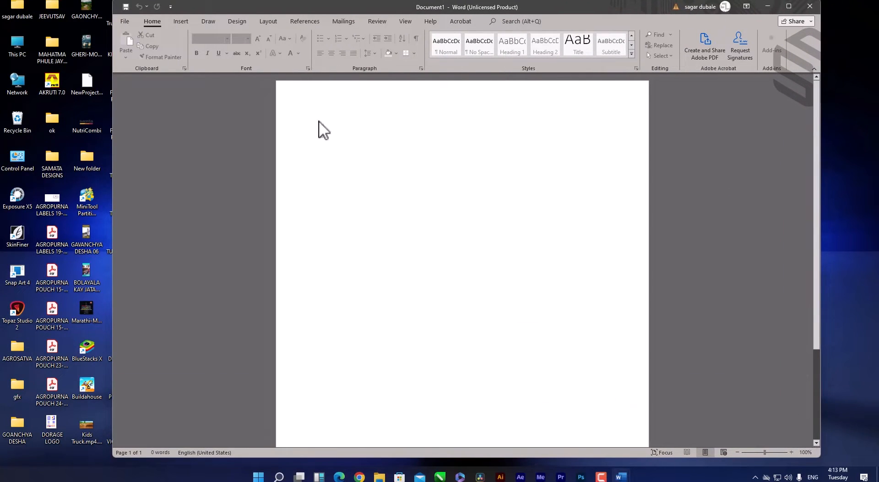
- Launch AKRUTI 7.0 and return to the blank Word document
left_click(259, 478)
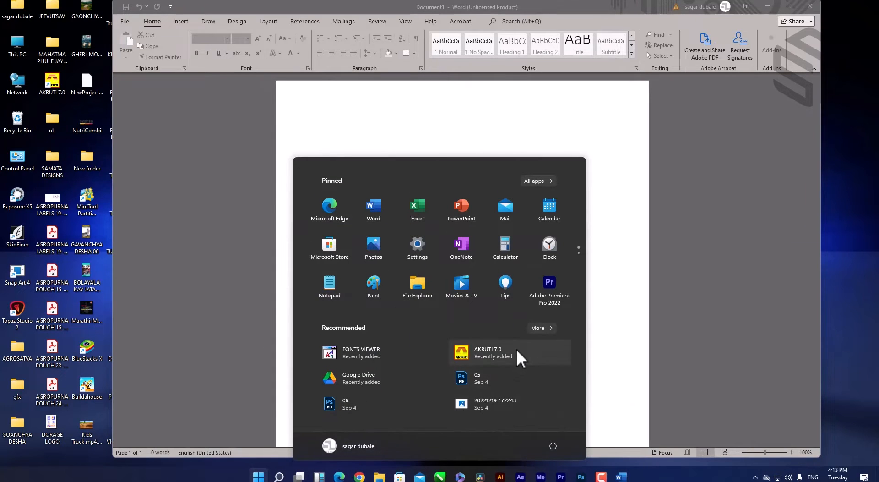
left_click(516, 347)
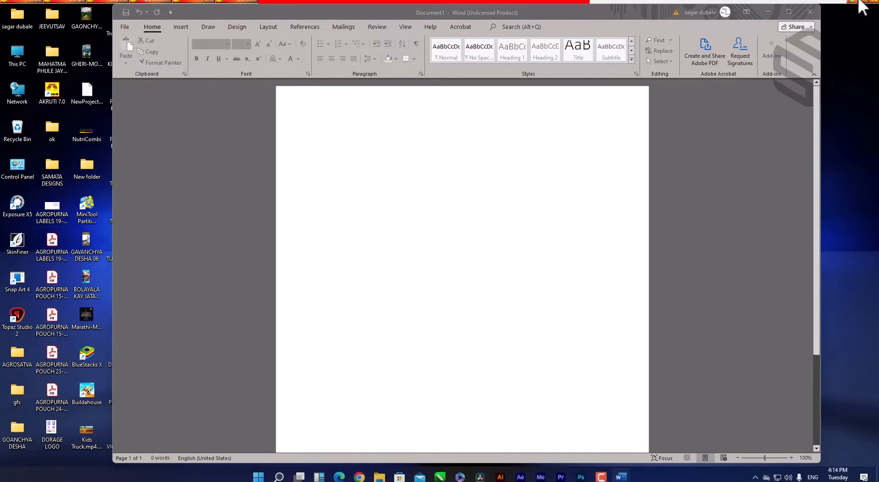
left_click(377, 126)
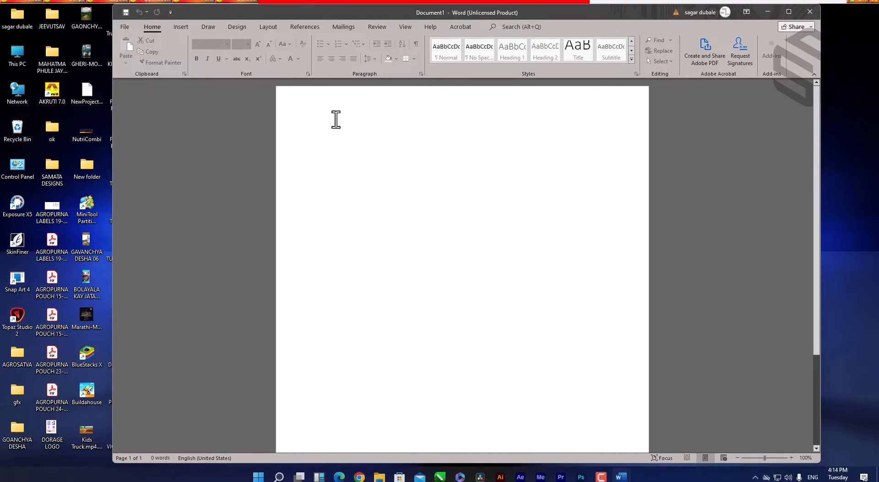
- Set Akruti's application to the MS-Word Pad, Write, IE, Netscape option and its script to Marathi
left_click(159, 1)
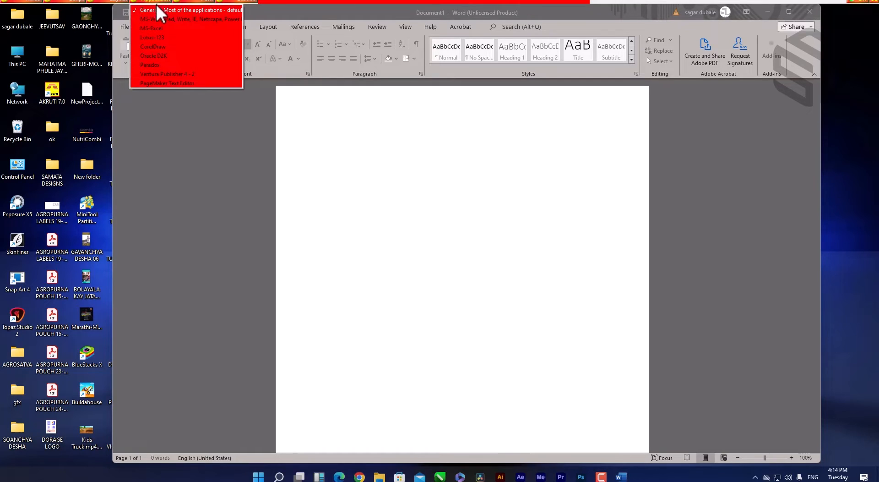
left_click(177, 20)
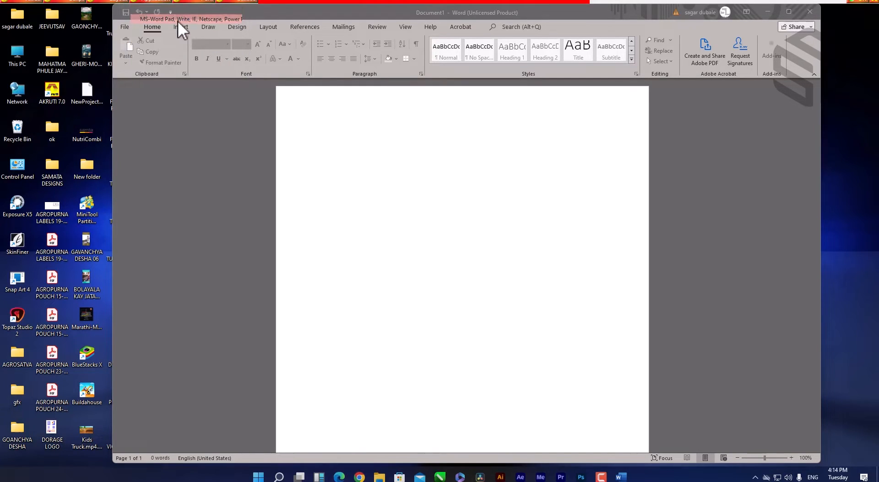
left_click(69, 2)
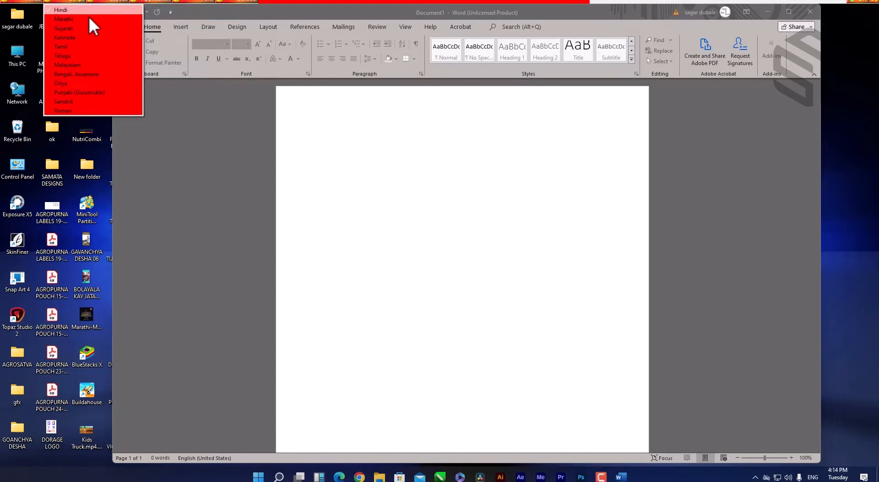
left_click(93, 20)
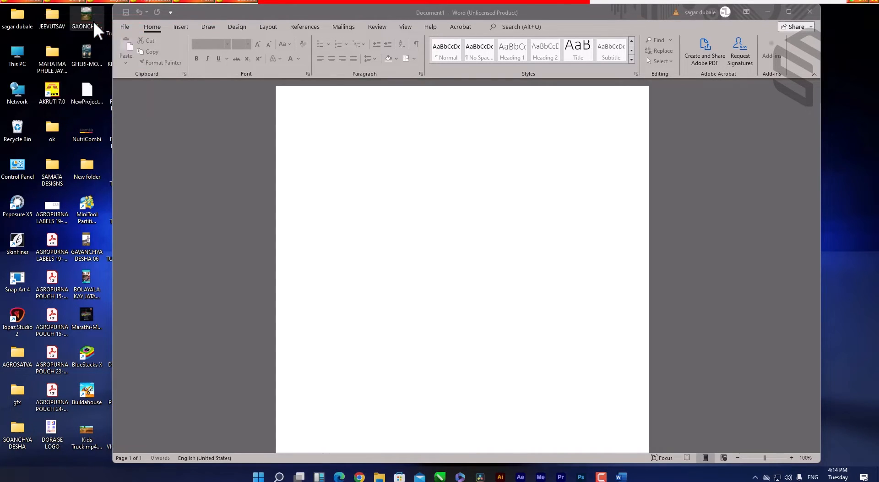
left_click(354, 130)
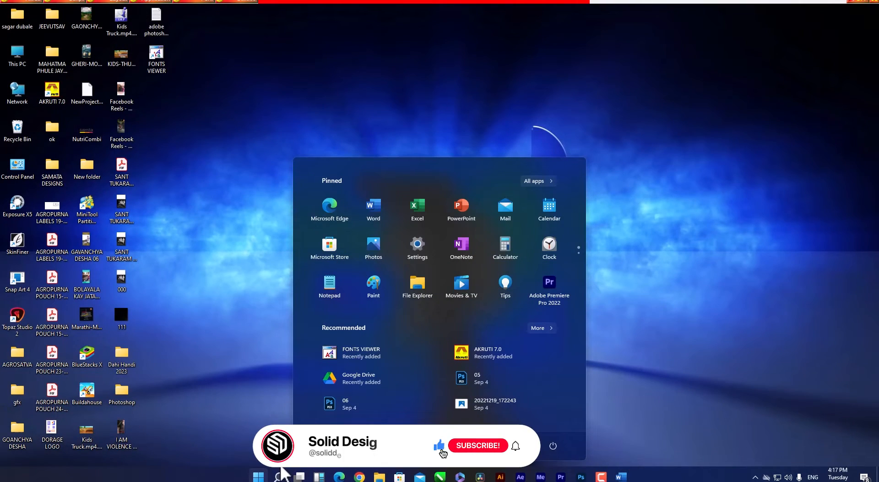
- Find and launch Adobe Photoshop 7.0
type("photos")
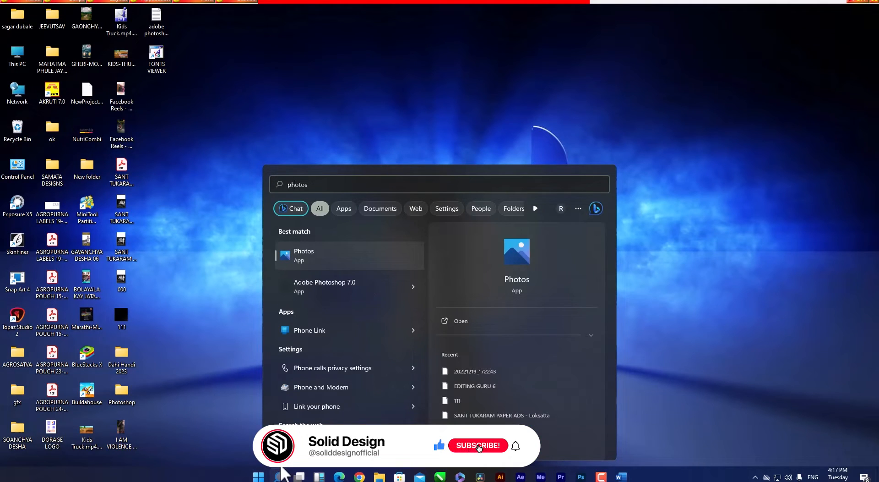
left_click(361, 286)
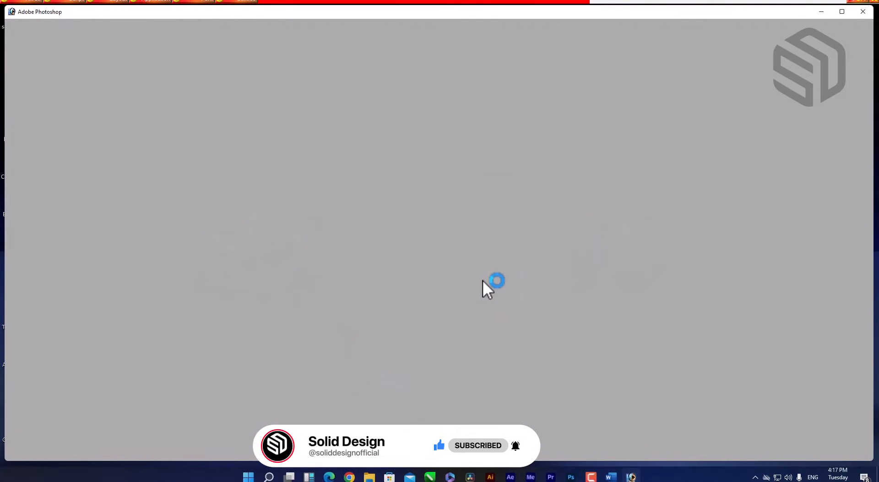
mouse_move(613, 478)
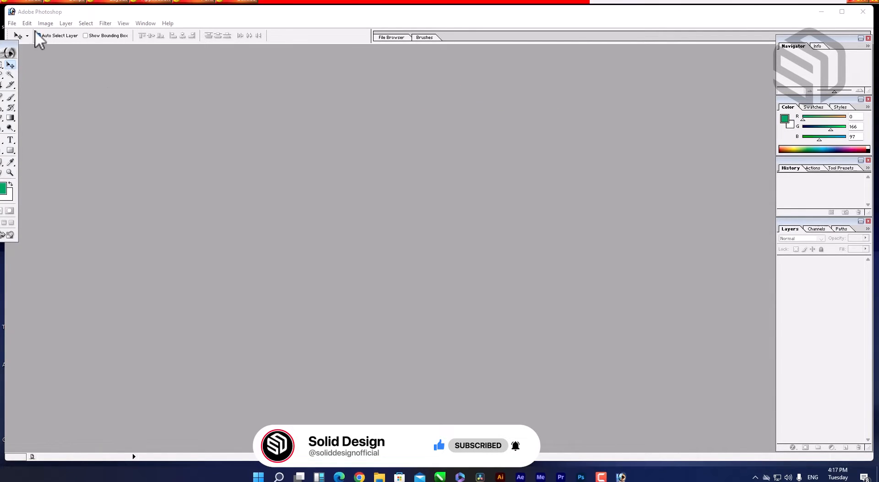
- Create a new 7 × 7 inch RGB document at 72 pixels/inch with white contents, and move its window toward the workspace centre
left_click(12, 22)
left_click(20, 32)
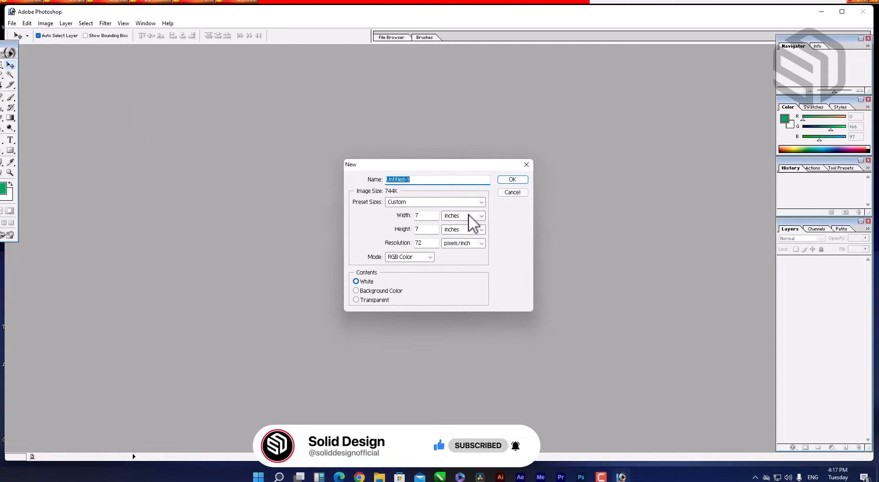
left_click(520, 178)
left_click_drag(161, 56, 413, 95)
- Add the text "आपला मित्र" to the canvas in green AkrutiDevAditya Bold at 72 pt
left_click(10, 139)
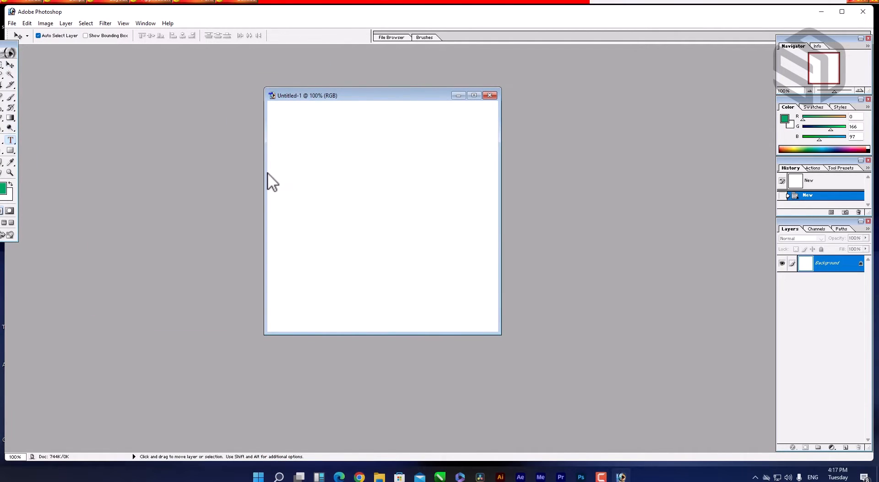
left_click(859, 1)
left_click(339, 184)
left_click(345, 200)
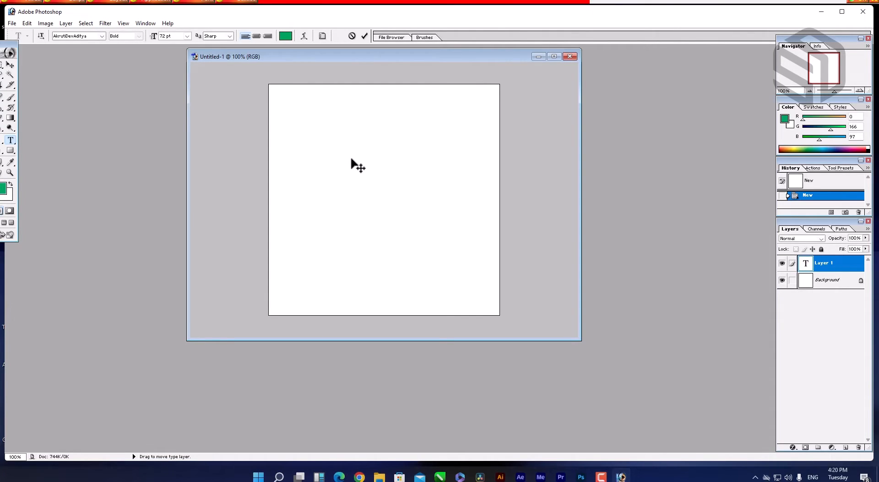
type("अापाल")
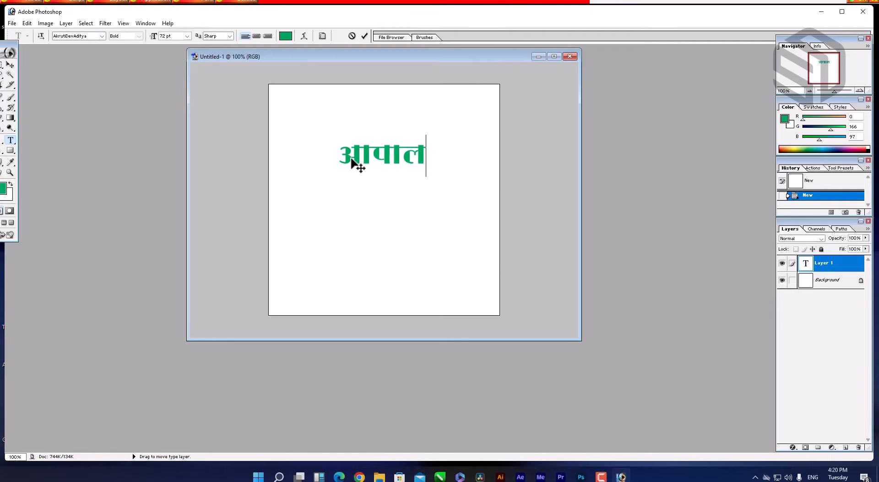
key("BackSpace")
key("BackSpace")
type("ला")
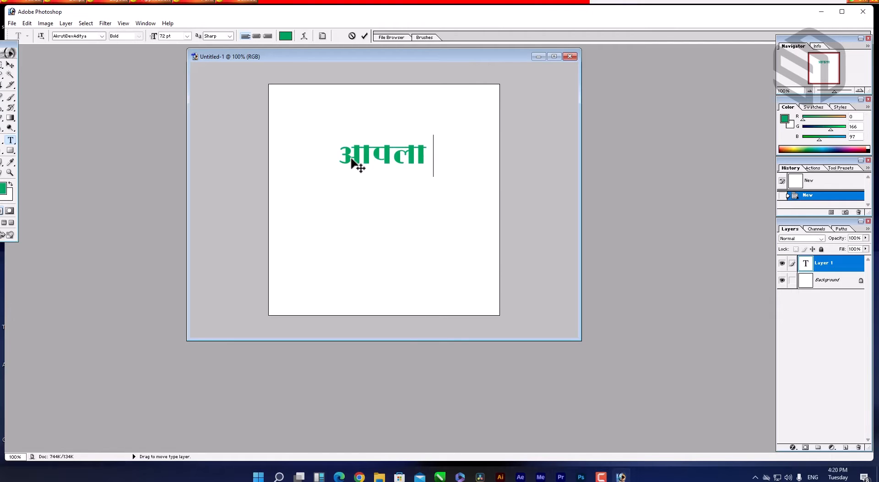
type(" मि")
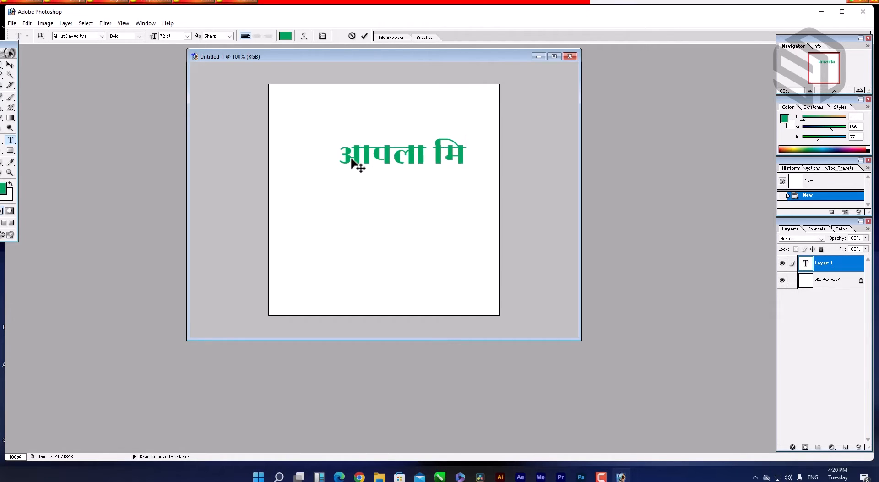
type("त्र")
- Move the "आपला मित्र" text layer down toward the middle of the canvas
left_click(9, 65)
left_click(378, 171)
left_click_drag(378, 170, 426, 153)
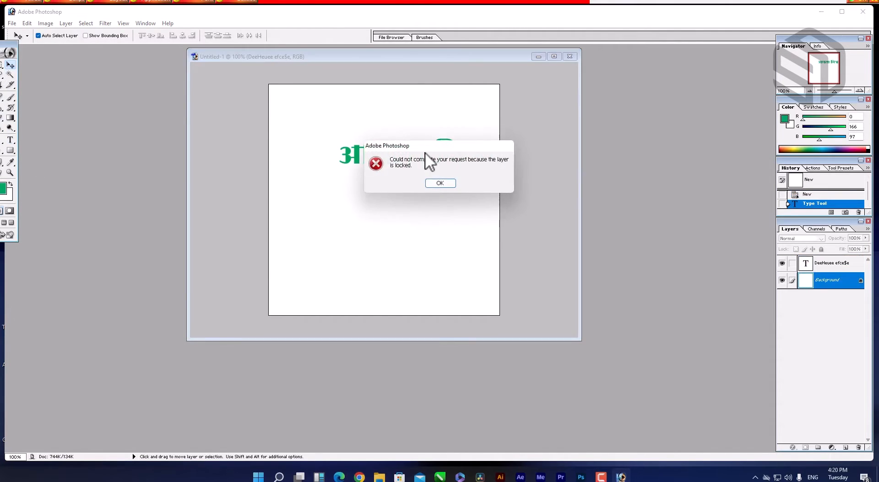
left_click(439, 184)
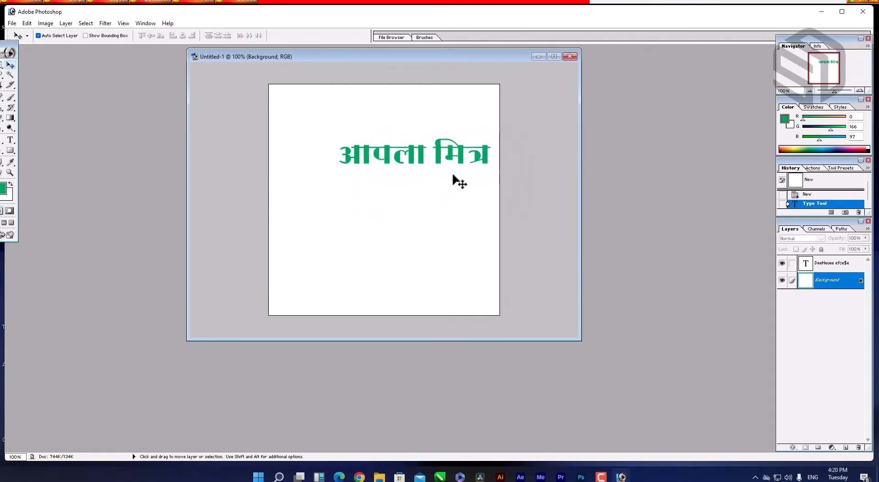
left_click(838, 263)
left_click_drag(427, 157, 396, 184)
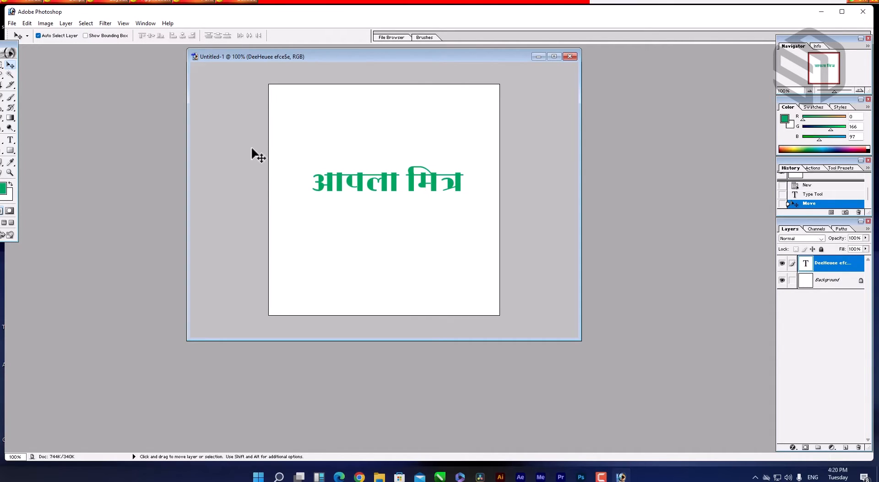
- Move the "आपला मित्र" text slightly upward on the canvas and start a second line beneath it
left_click_drag(463, 190, 457, 163)
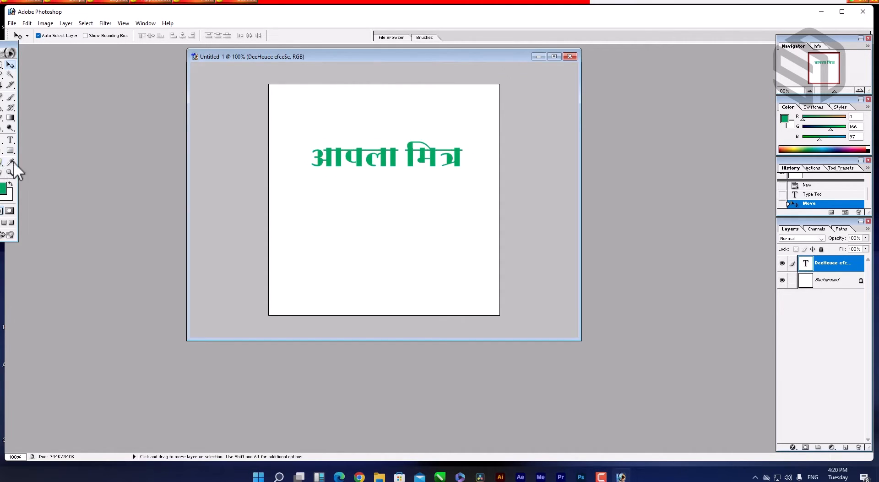
left_click(10, 139)
left_click(442, 158)
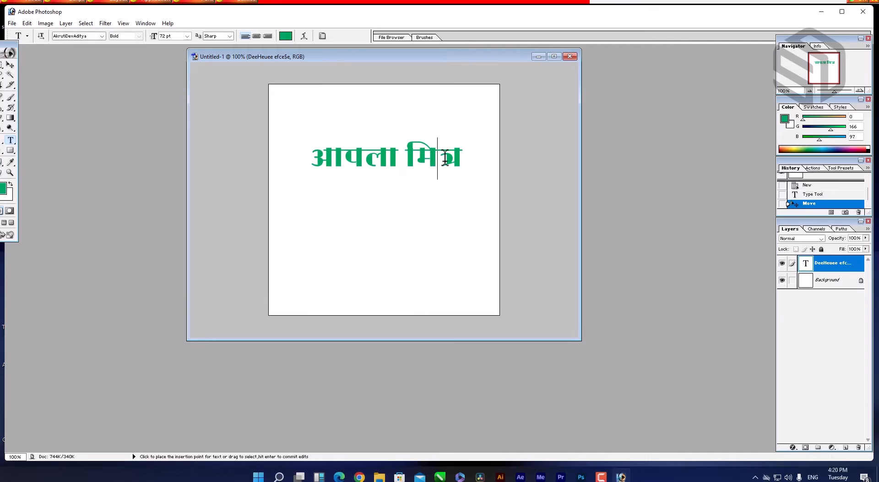
key("Return")
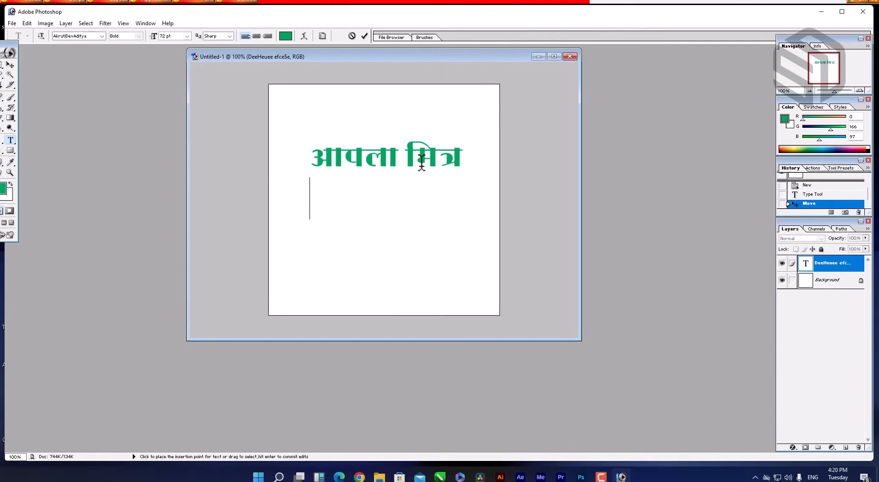
type("ापाल")
key("BackSpace")
key("BackSpace")
key("BackSpace")
key("BackSpace")
key("BackSpace")
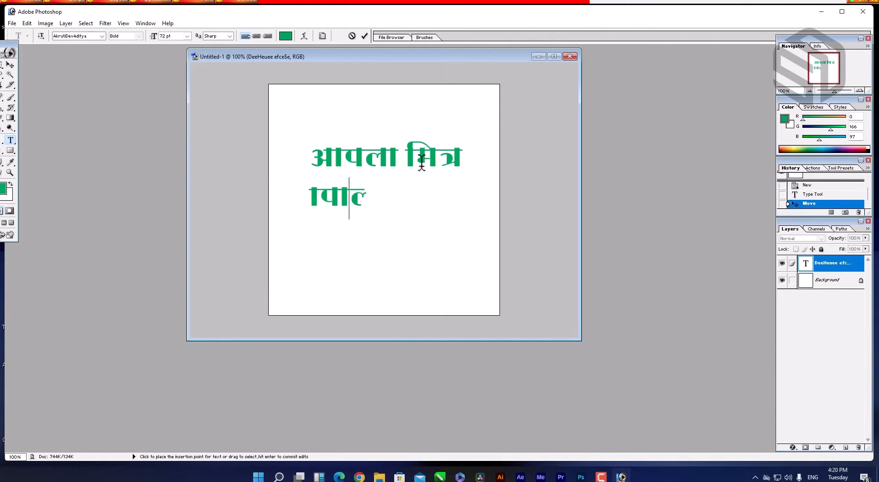
key("BackSpace")
key("BackSpace")
- Enter "आपका मित्र" as the second line of the text
type("अ")
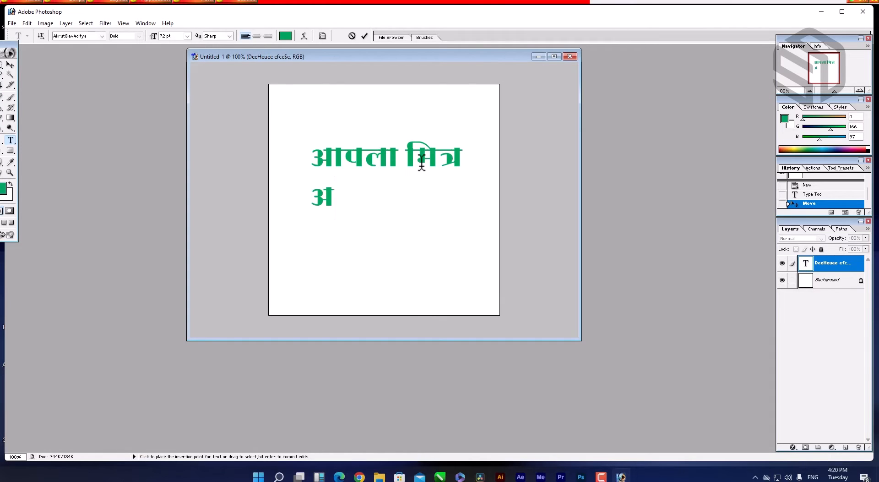
type("प")
key("BackSpace")
type("ा")
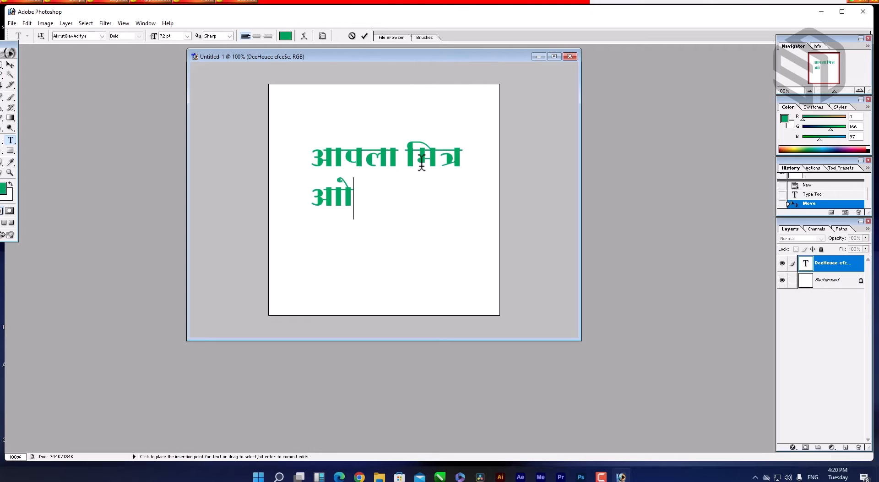
type("पका")
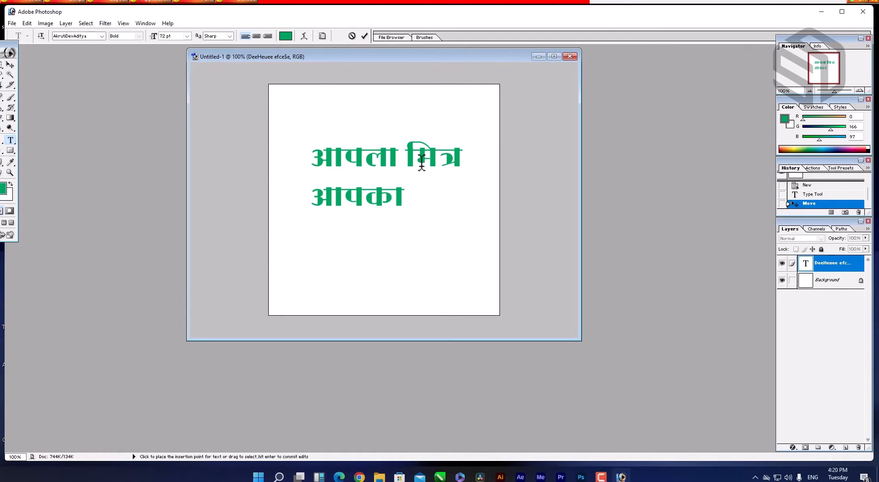
type(" मि")
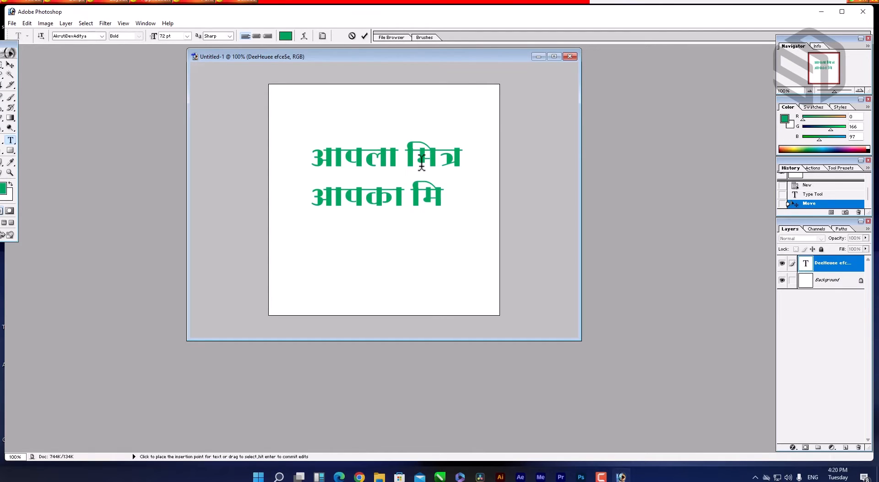
type("त्राजार")
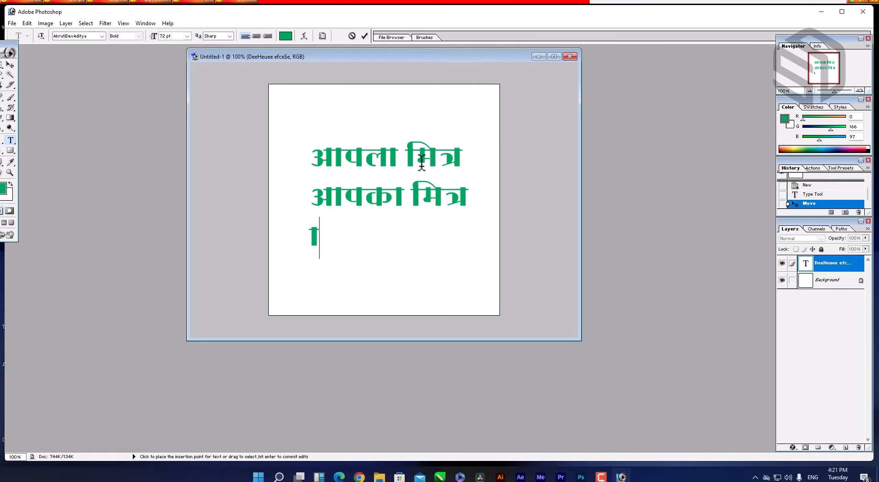
- Clear the stray character on the third line and enter "अगर व्हि" there
key("BackSpace")
key("BackSpace")
key("BackSpace")
key("BackSpace")
type("अगर")
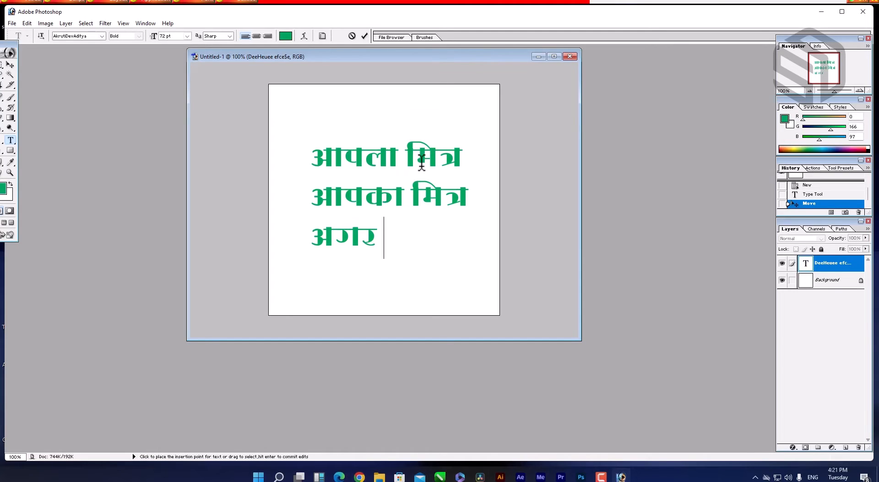
type(" वह")
key("BackSpace")
key("BackSpace")
type("हि")
key("BackSpace")
key("BackSpace")
key("BackSpace")
type("िव्ह")
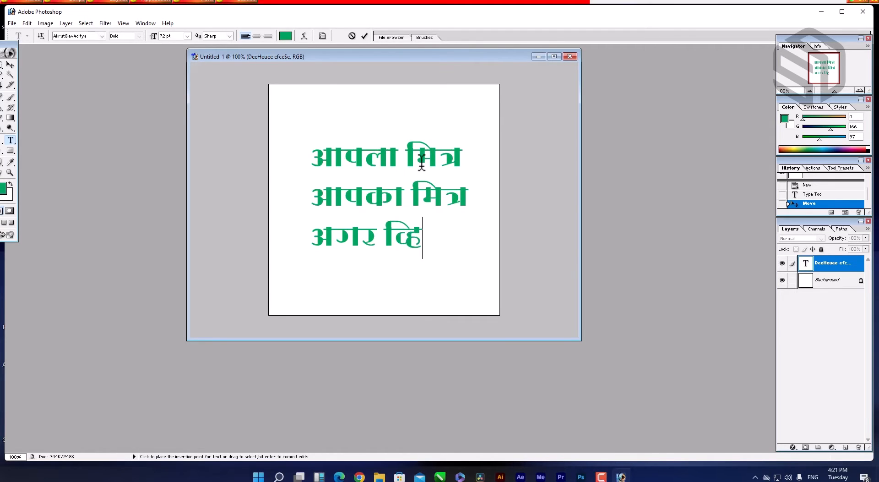
key("BackSpace")
key("BackSpace")
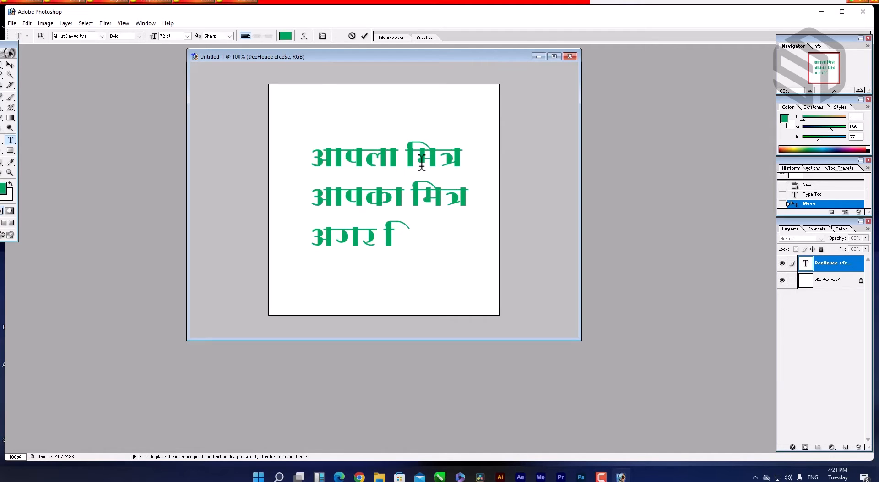
type("व्ह")
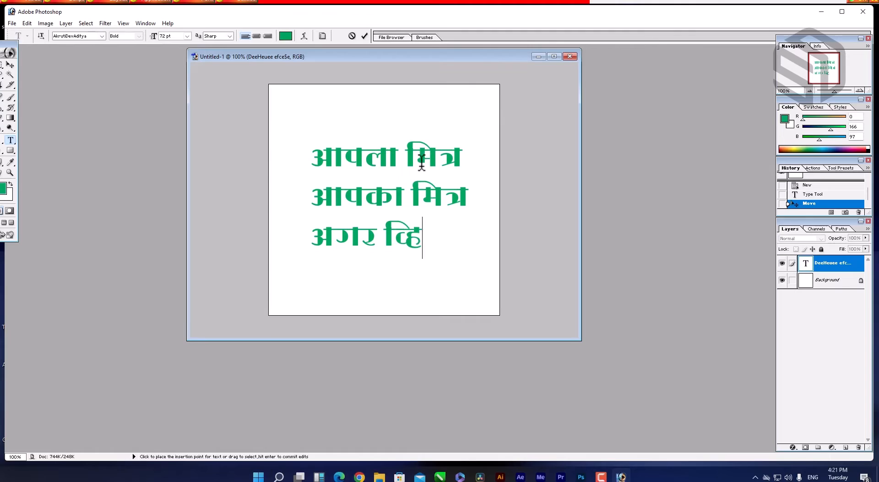
type(" द")
key("BackSpace")
type("ध")
key("BackSpace")
key("BackSpace")
type("ध")
key("BackSpace")
key("BackSpace")
key("BackSpace")
type("उ")
key("BackSpace")
type("ए")
key("BackSpace")
type("े")
key("BackSpace")
type("र")
key("BackSpace")
type("त्य")
key("BackSpace")
key("BackSpace")
type("द")
key("BackSpace")
type("द्विध")
key("BackSpace")
type("इ")
key("BackSpace")
type("ं")
key("BackSpace")
type("चव")
key("BackSpace")
key("BackSpace")
key("BackSpace")
key("BackSpace")
key("BackSpace")
type("ब")
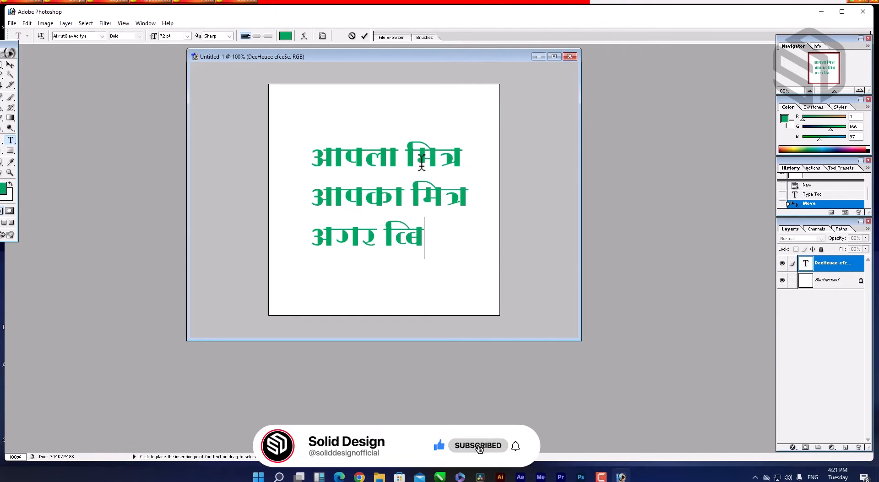
key("BackSpace")
key("BackSpace")
type("ग")
key("BackSpace")
key("BackSpace")
type("ह")
key("BackSpace")
left_click(235, 5)
left_click(243, 1)
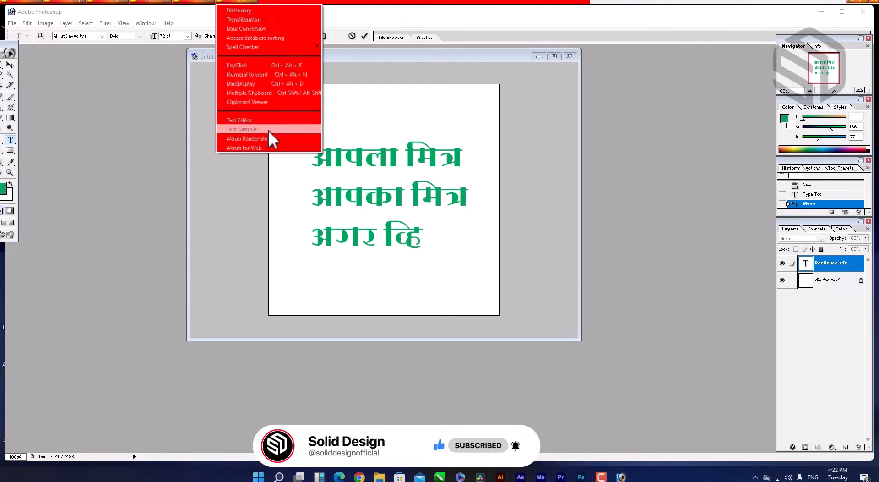
left_click(236, 4)
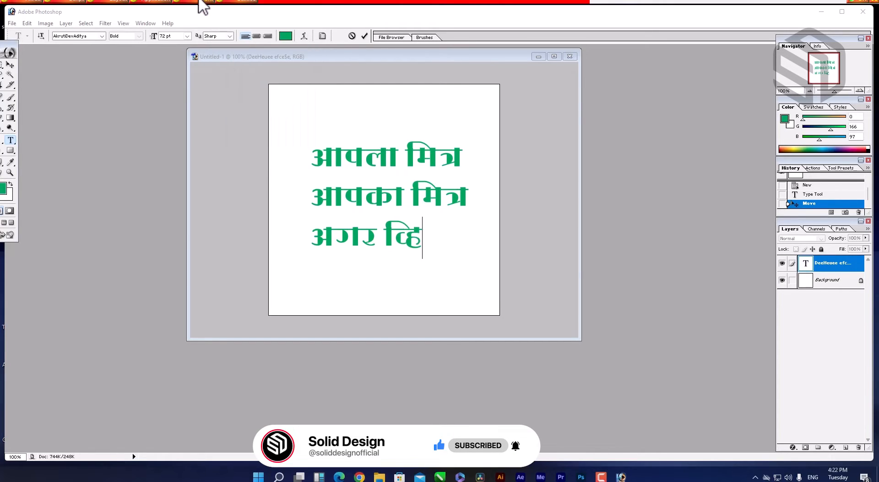
left_click(27, 4)
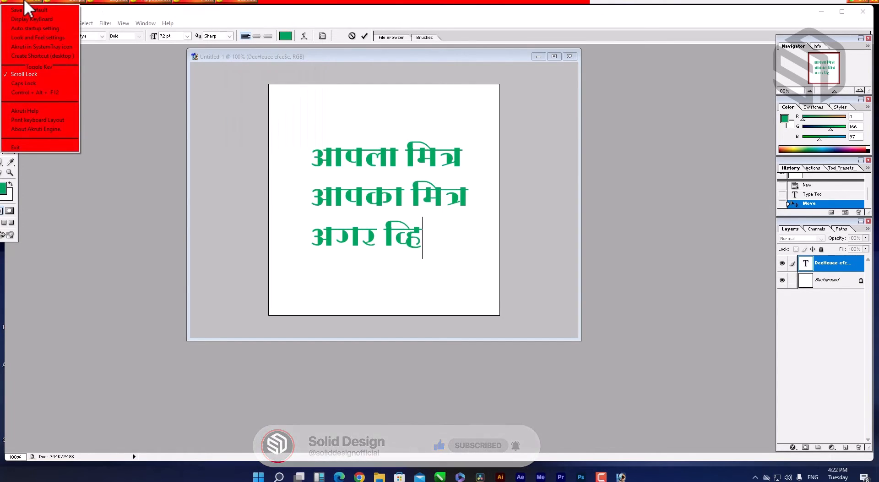
left_click(316, 264)
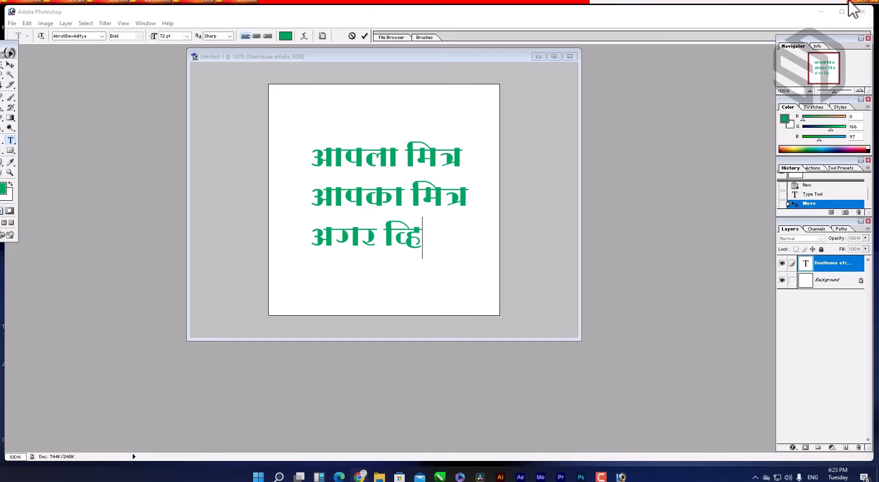
- Complete the last word of the third line so that it reads "व्हिडीओ"
left_click(436, 241)
type(".")
type("ड")
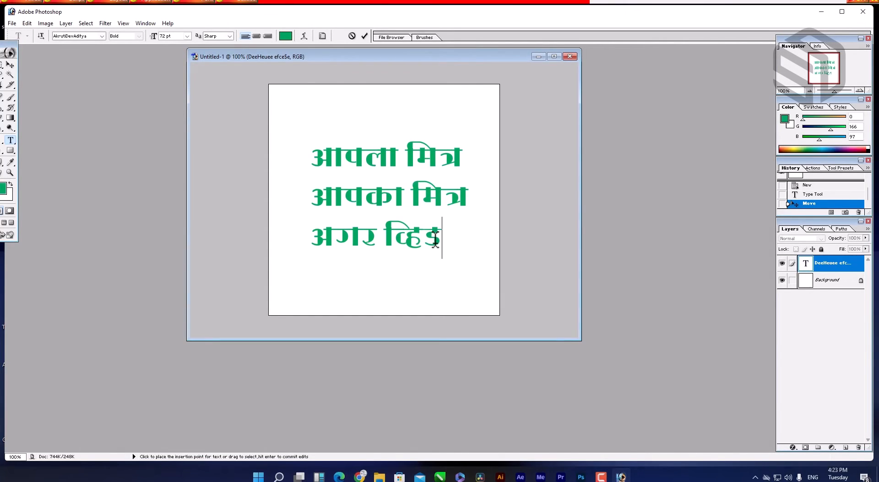
type("ग")
key("BackSpace")
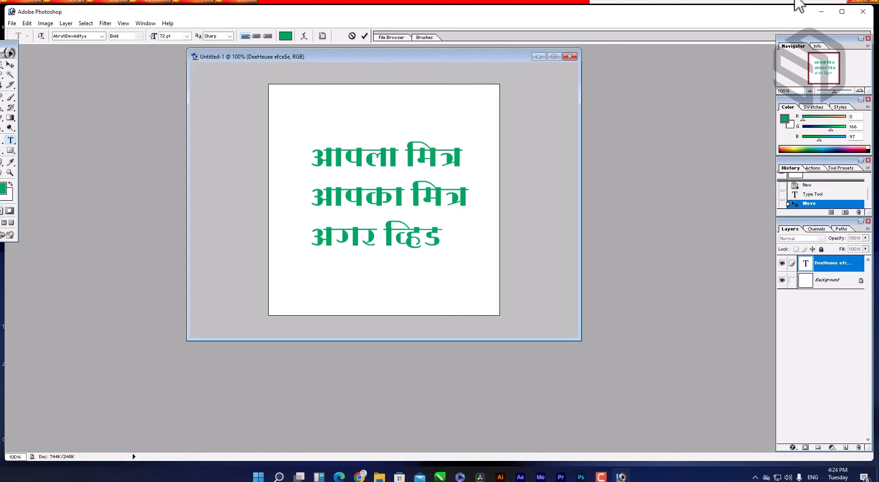
left_click(858, 1)
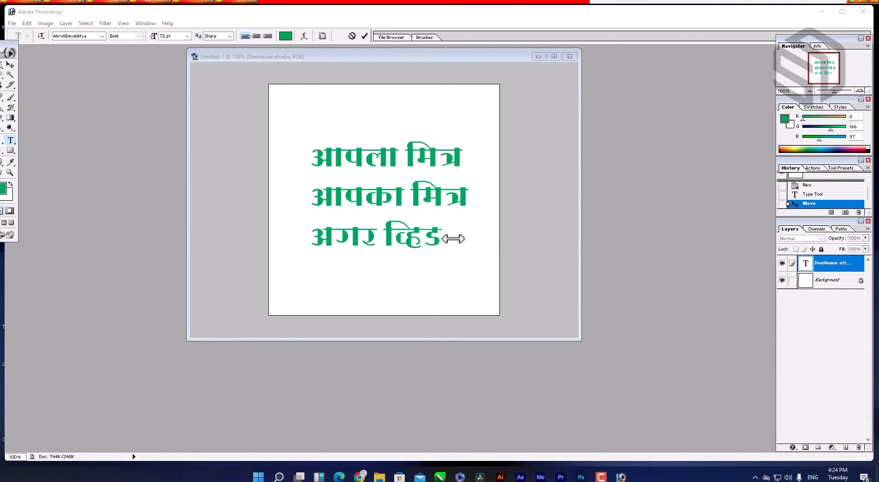
left_click(445, 235)
type("ी")
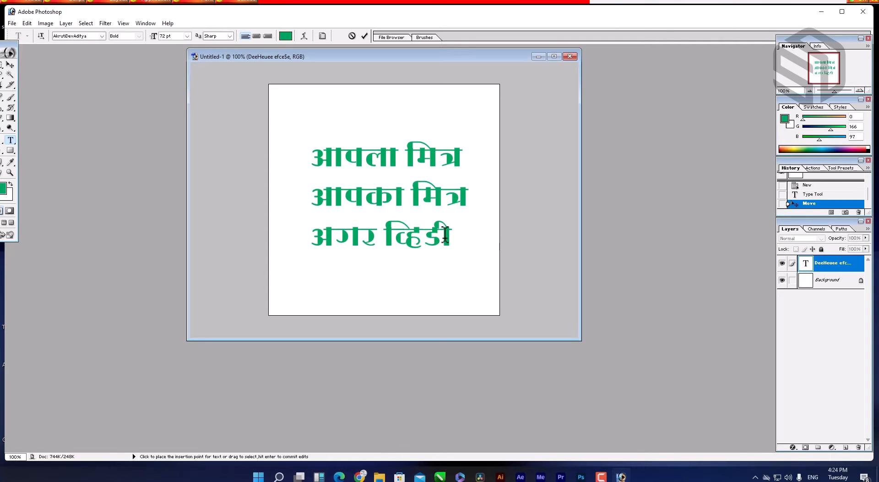
type("ओ")
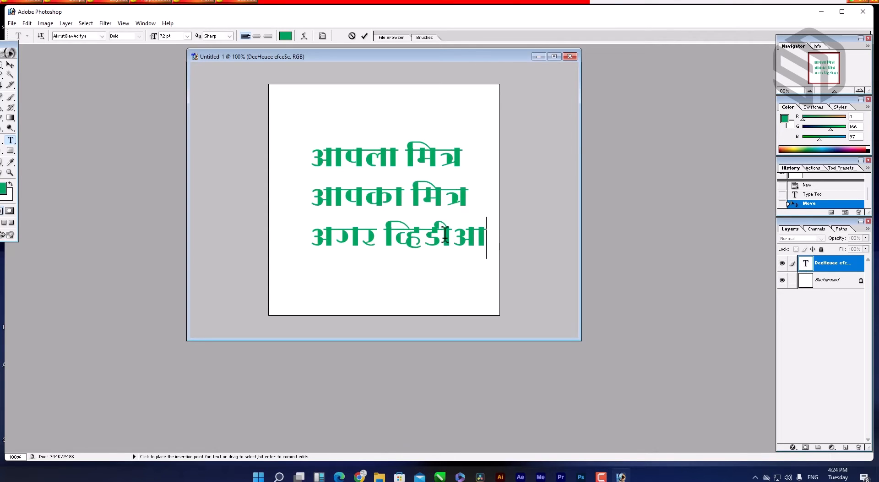
- Add a fourth line reading "अच्छा लगा तो" to the text
key("Return")
type("अच")
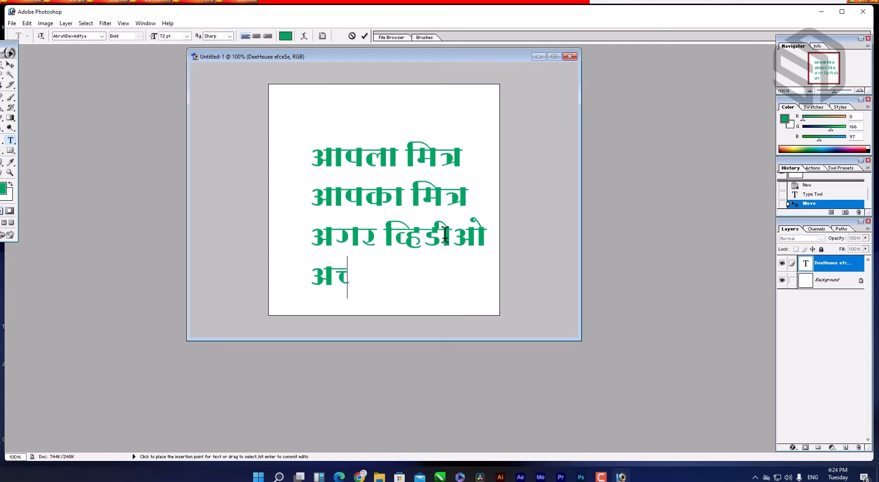
type("्छा")
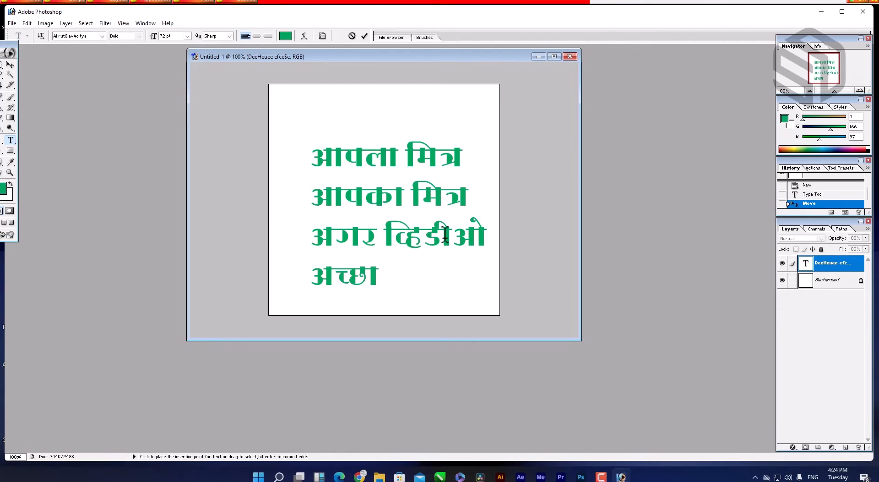
type(" ला")
key("BackSpace")
type("गा")
key("BackSpace")
type("ा")
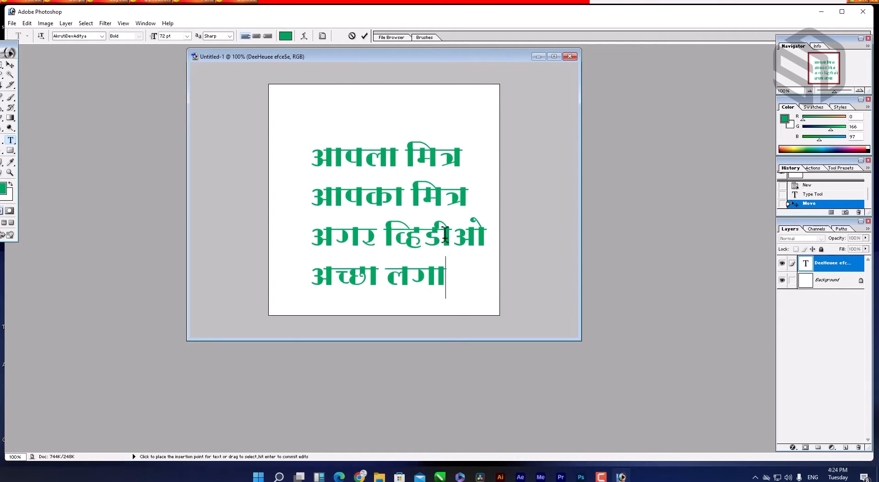
type(" तो")
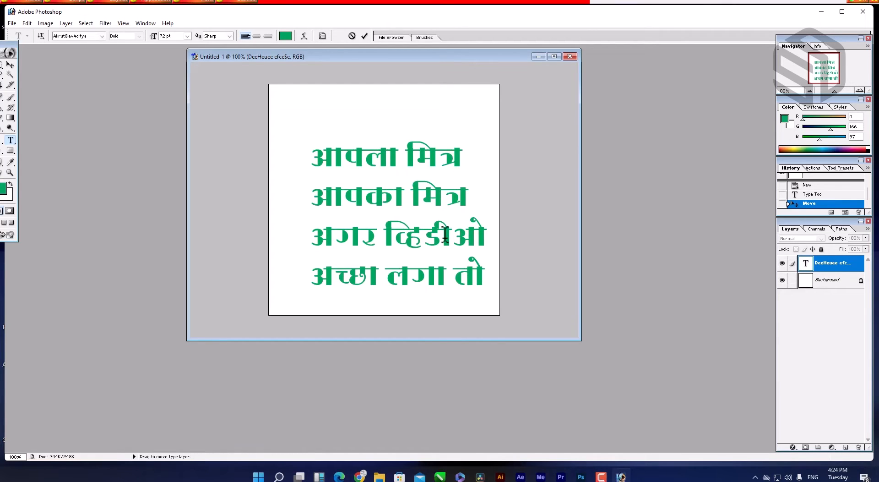
- Set the font size of all four lines of text to 36 pt
key("ctrl+a")
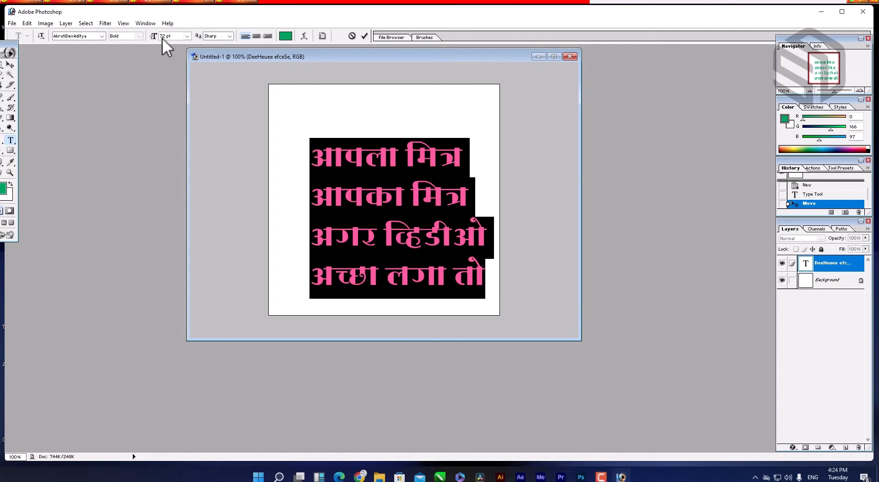
left_click(187, 36)
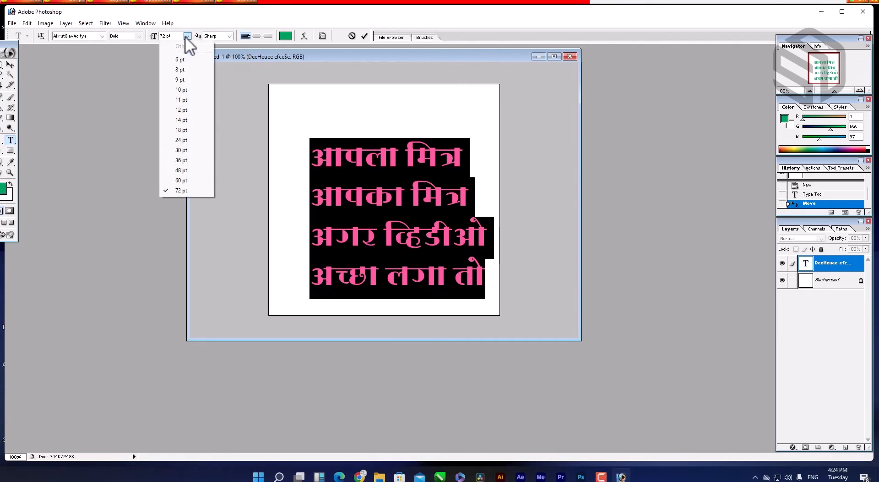
left_click(186, 130)
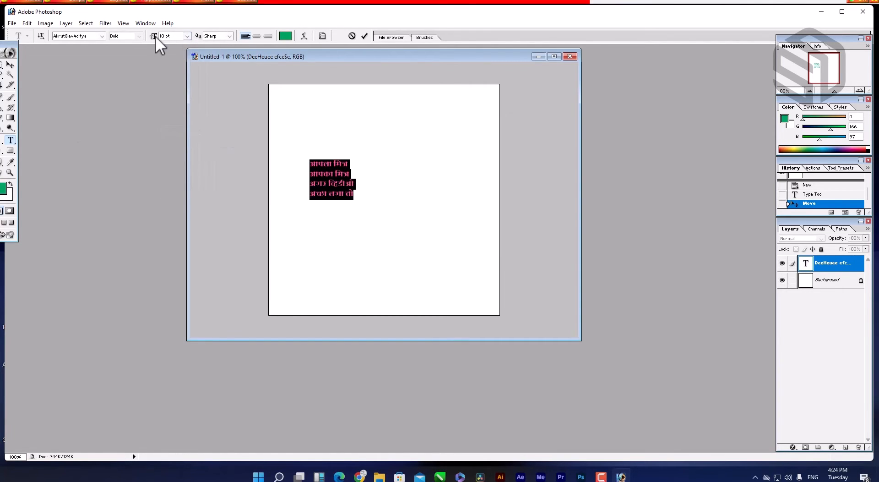
left_click(187, 35)
left_click(182, 140)
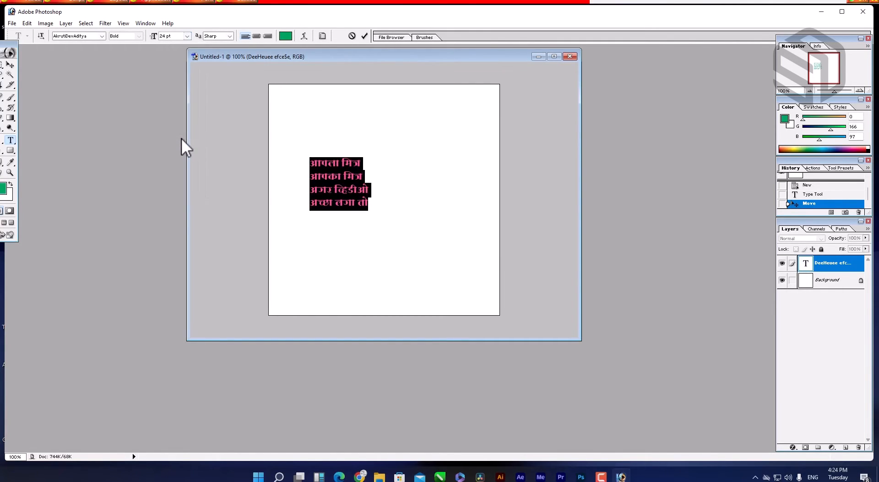
left_click(188, 37)
left_click(185, 159)
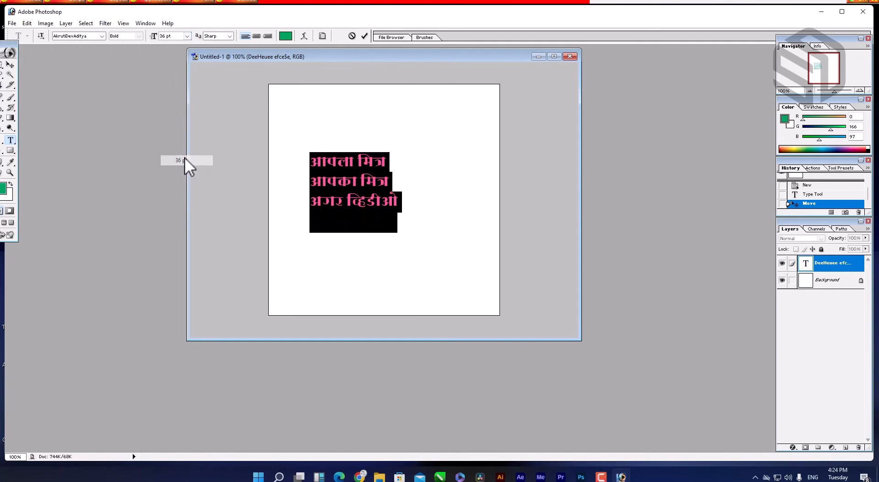
- Center-align the four lines and move the text layer to the upper middle of the canvas
left_click(254, 35)
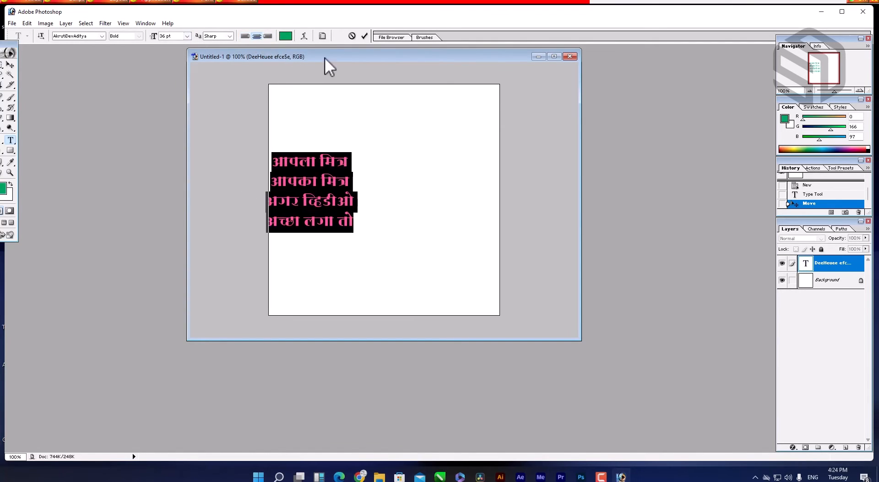
left_click(10, 65)
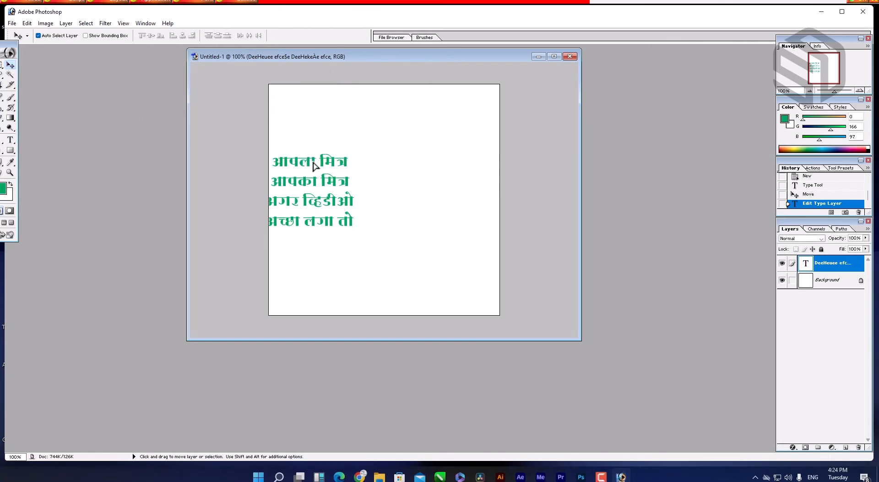
left_click_drag(308, 155, 372, 114)
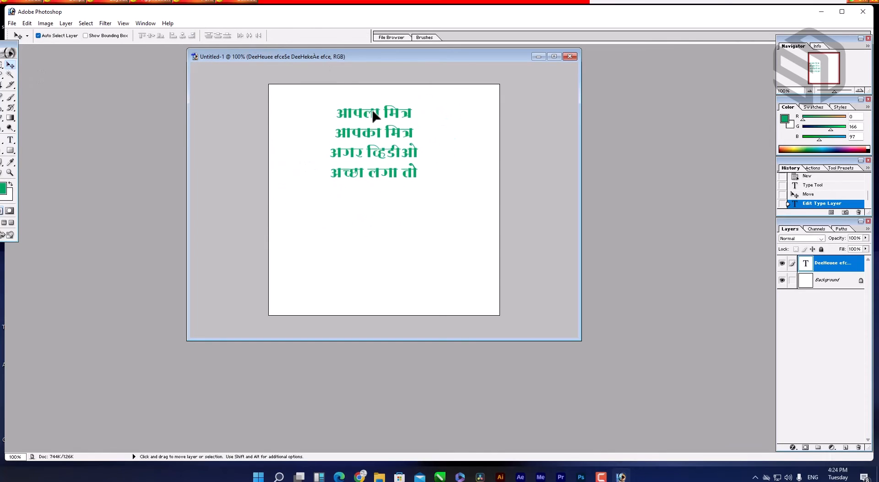
- Add a fifth line beginning with "एक ला" below "अच्छा लगा तो" in the text layer
left_click(10, 140)
left_click(407, 187)
key("Return")
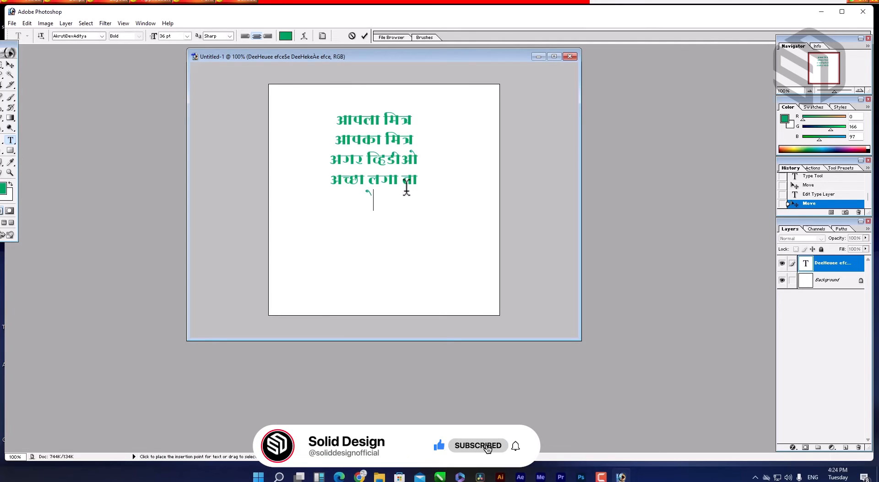
key("BackSpace")
key("Right")
key("Return")
key("BackSpace")
type("एक ")
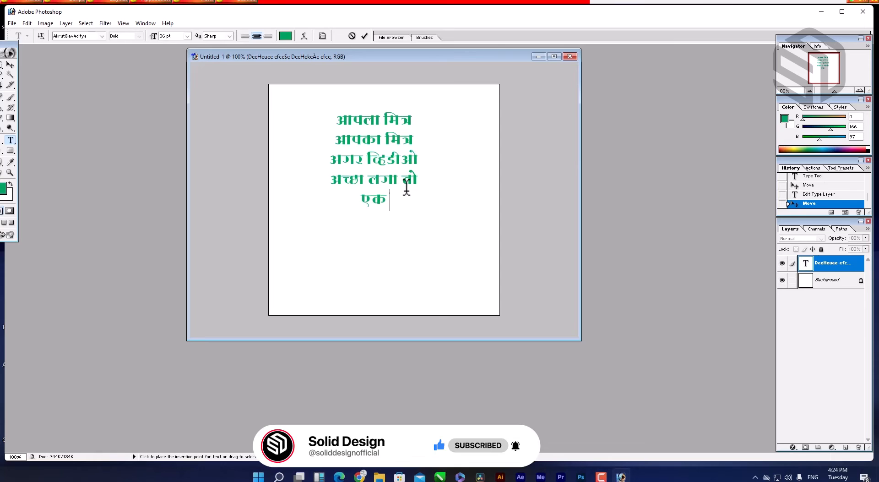
type("ला")
type("ी")
key("BackSpace")
key("BackSpace")
type("र")
key("BackSpace")
key("BackSpace")
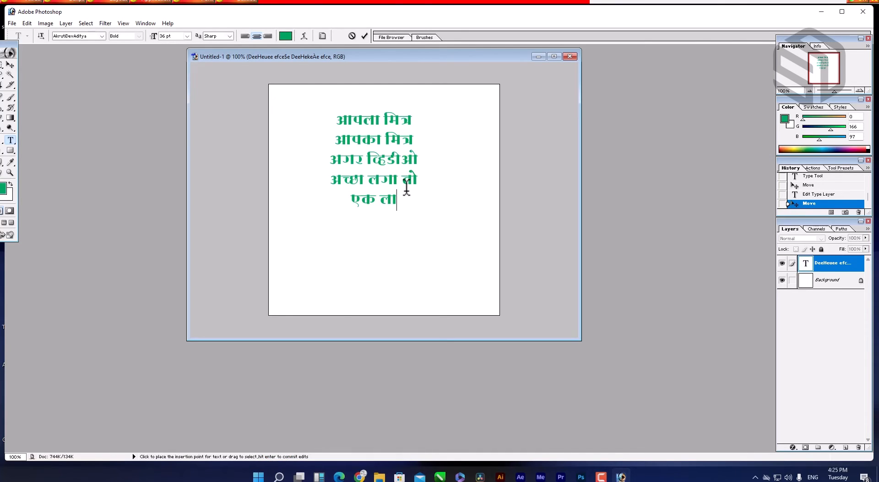
type("ि")
key("BackSpace")
type("र")
key("BackSpace")
type("्र आ")
key("BackSpace")
key("BackSpace")
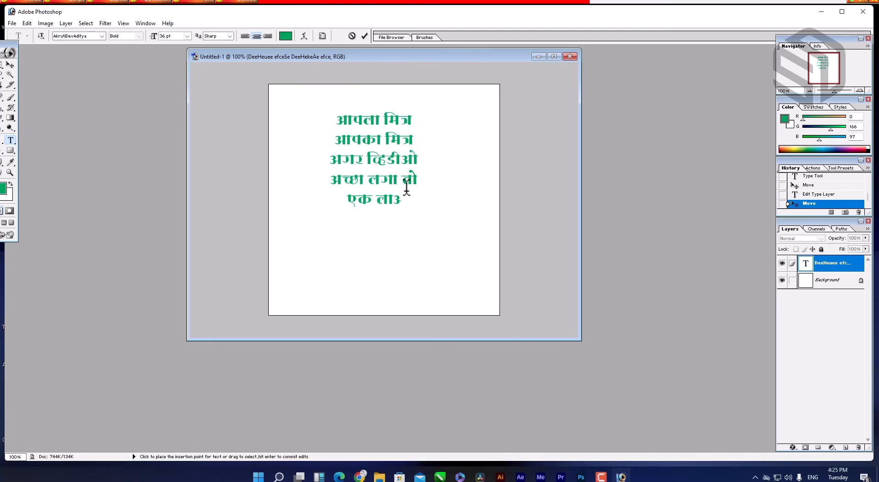
key("BackSpace")
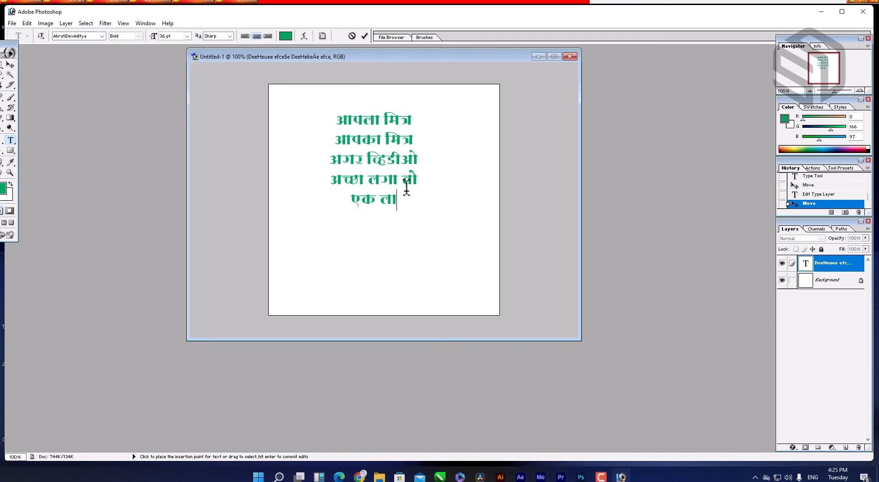
- Try out a run of characters after "एक ला" to find the letter "इ", and clear the trial characters
type("/.")
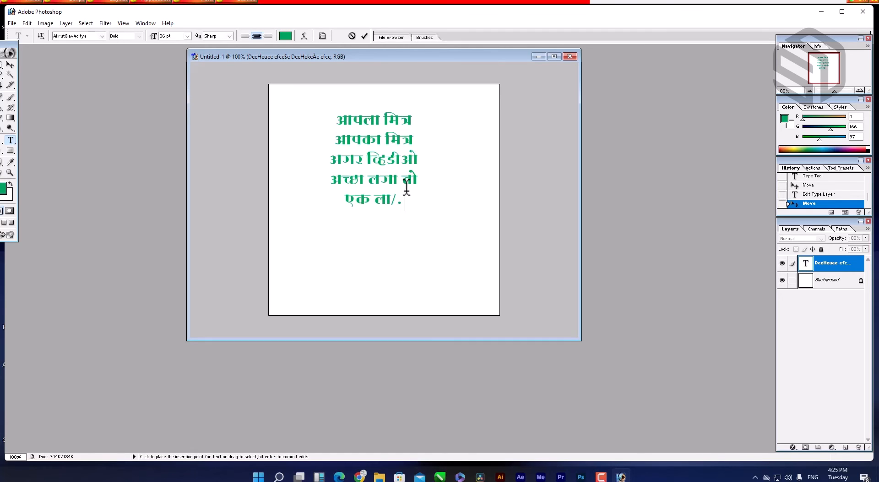
type(",मनबव")
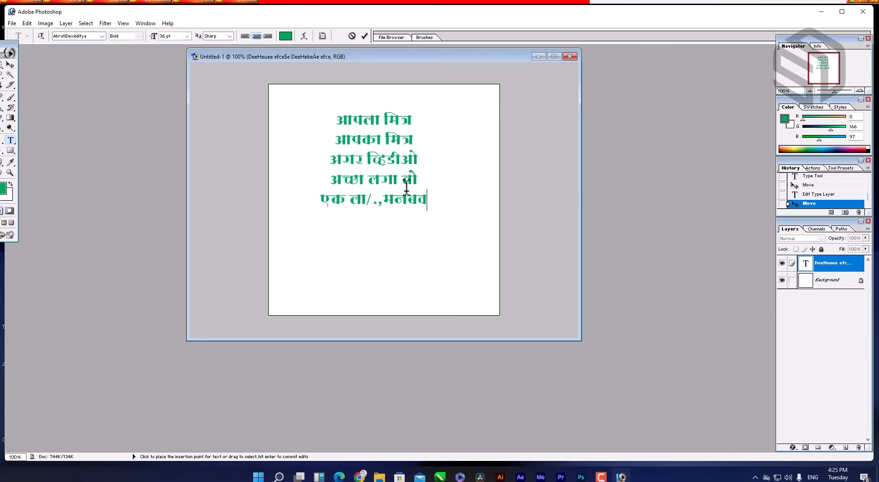
type("चंड")
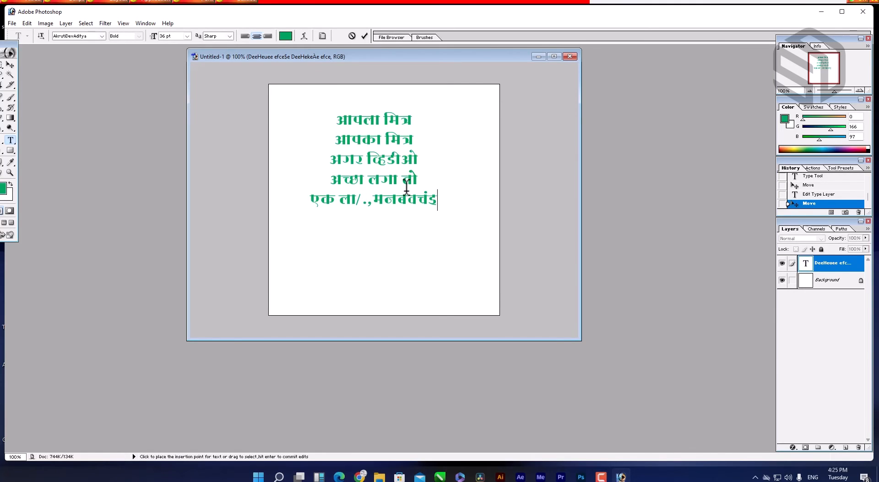
type("ंचंच")
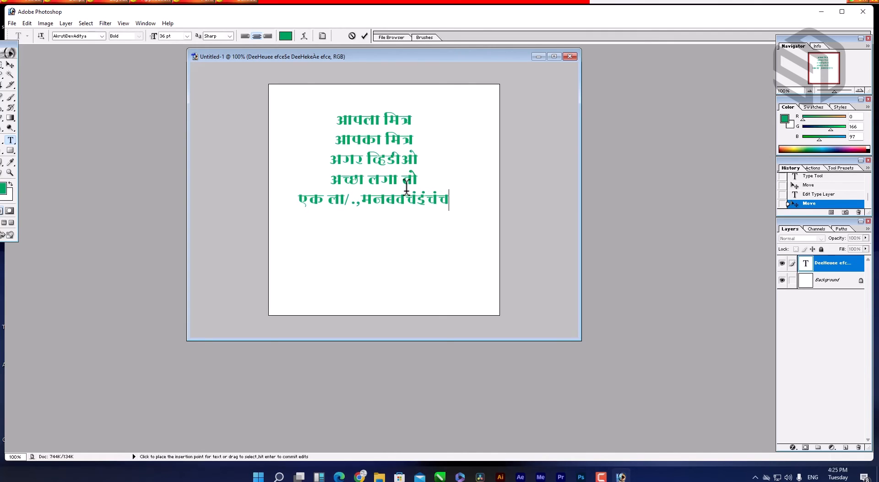
type("ड")
key("BackSpace")
key("BackSpace")
key("BackSpace")
key("BackSpace")
key("BackSpace")
key("BackSpace")
key("BackSpace")
key("BackSpace")
key("BackSpace")
key("BackSpace")
key("BackSpace")
key("BackSpace")
key("BackSpace")
key("BackSpace")
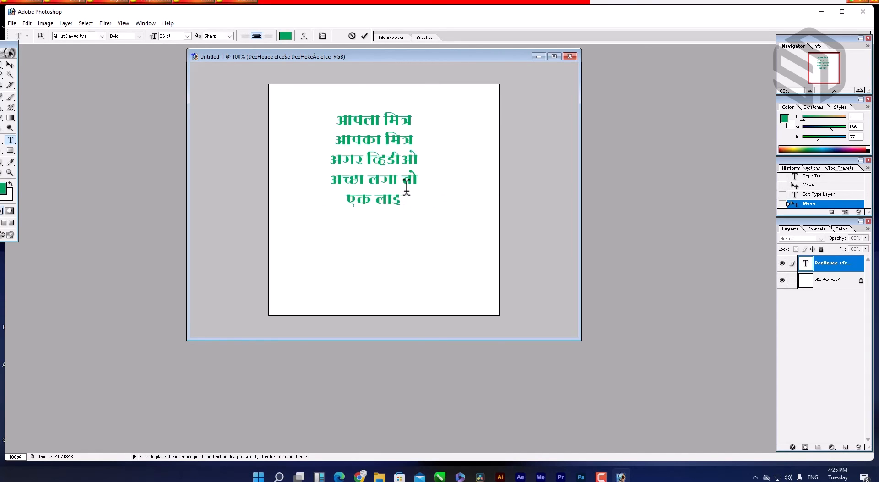
- Complete the fifth line so that it reads "एक लाइक जरूर करे"
type("क")
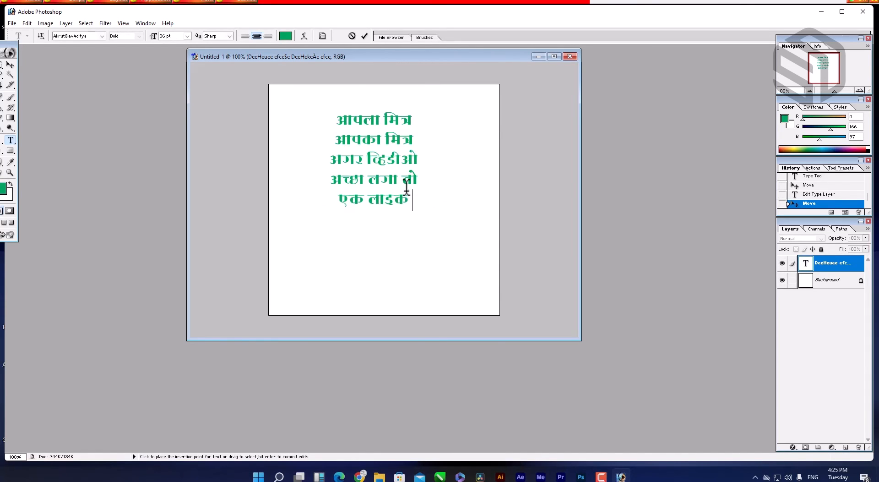
type(" जरूर")
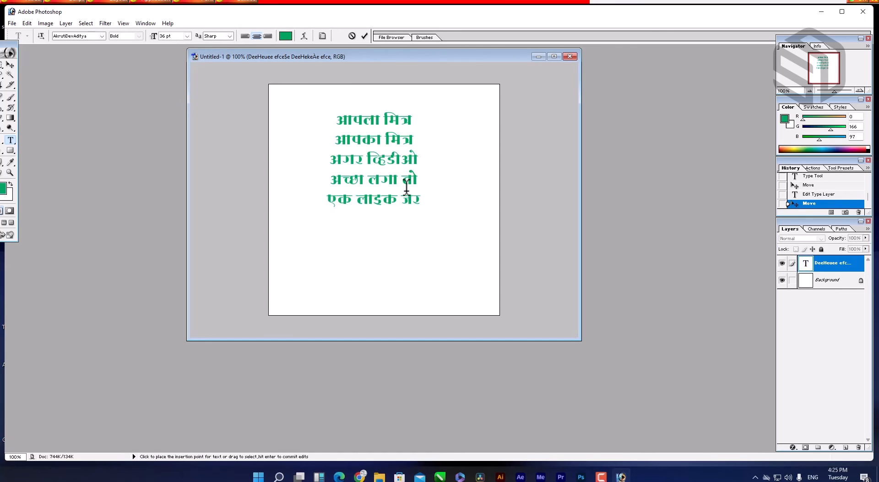
key("BackSpace")
key("BackSpace")
key("BackSpace")
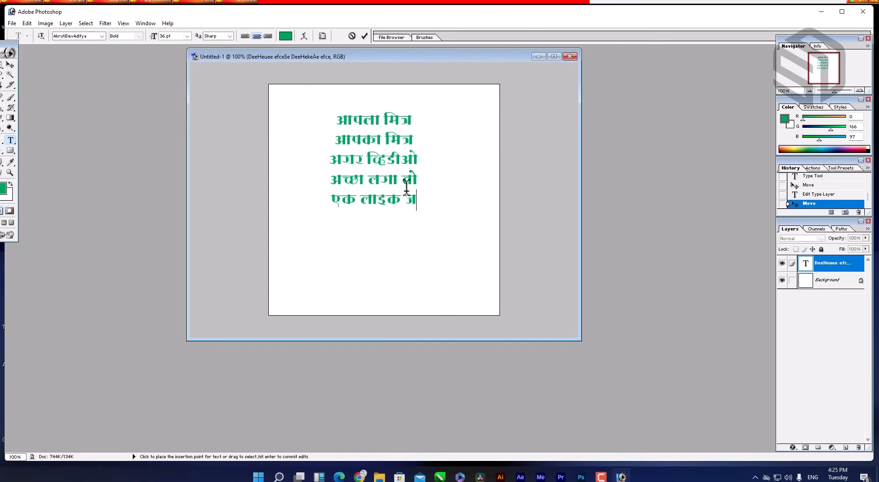
type("ऊर")
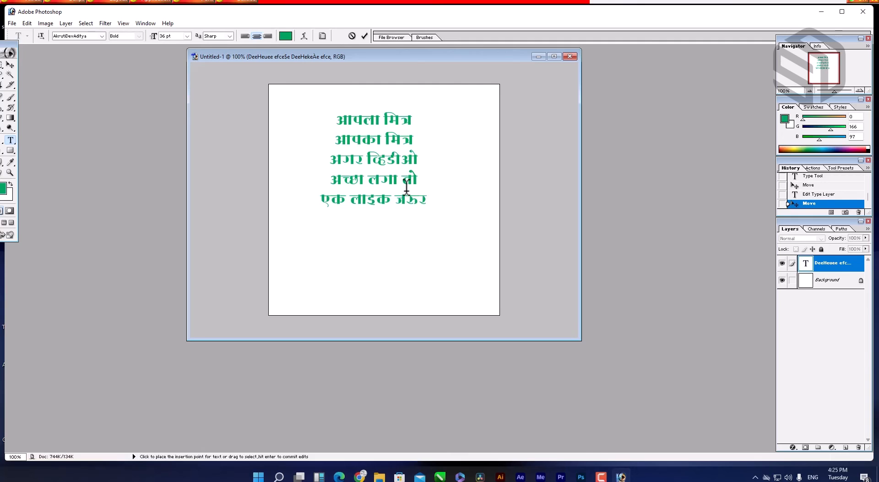
type(" करे")
- Add a sixth line reading "धन्यवाद !" to the text
key("Return")
type("ध")
key("BackSpace")
type("धन्याव")
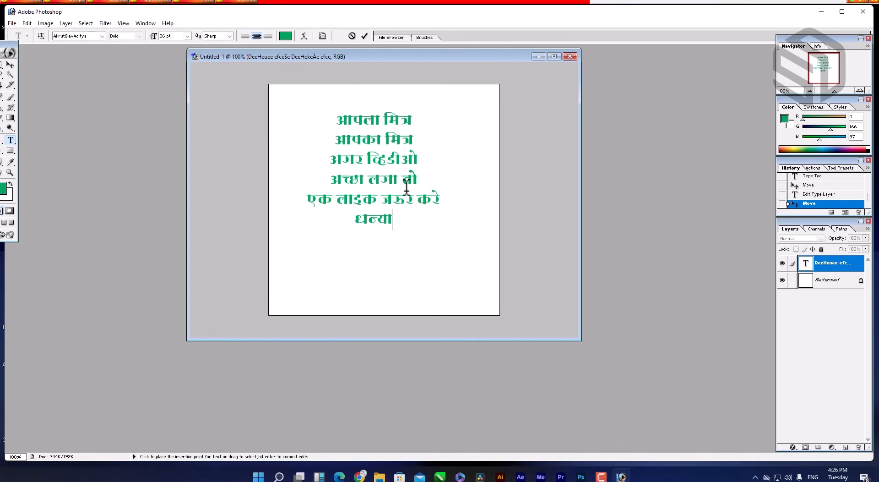
key("BackSpace")
key("BackSpace")
type("वाद !")
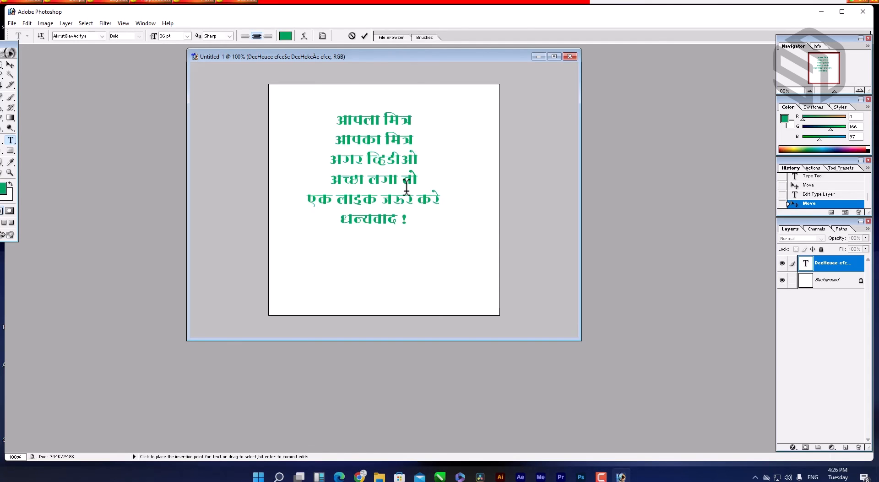
- Commit the text edit and close Photoshop without saving the document
left_click(9, 65)
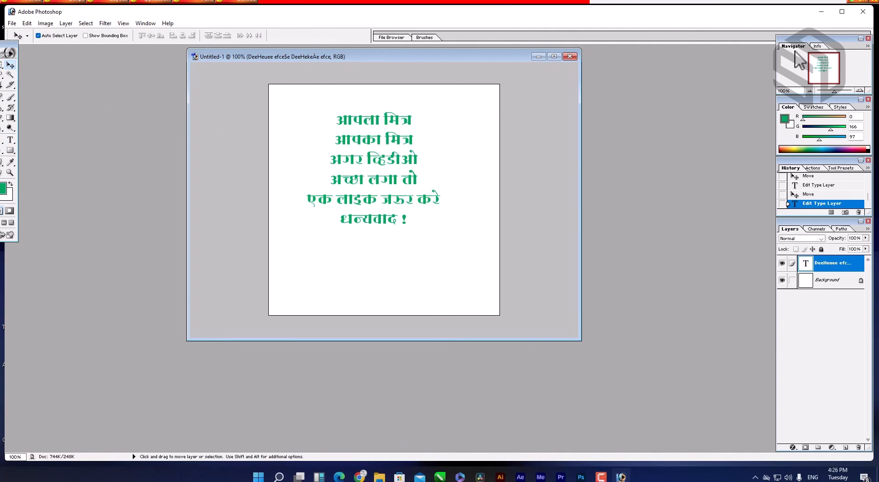
left_click(862, 3)
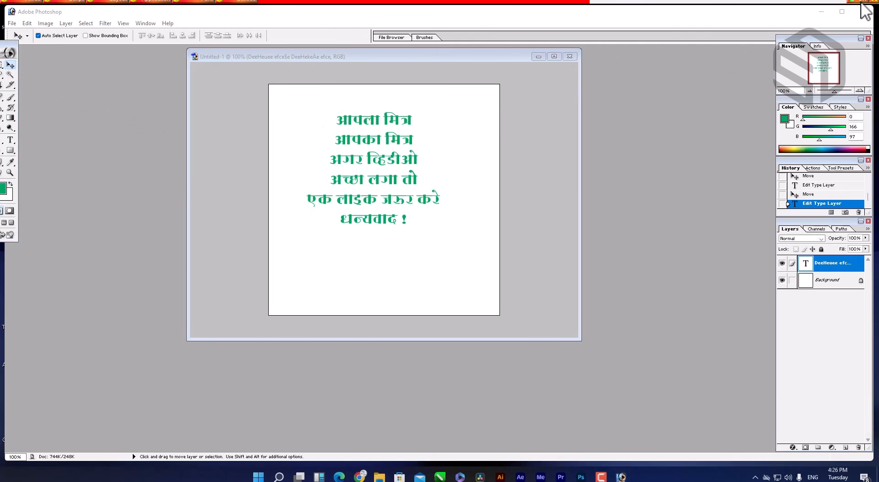
left_click(863, 12)
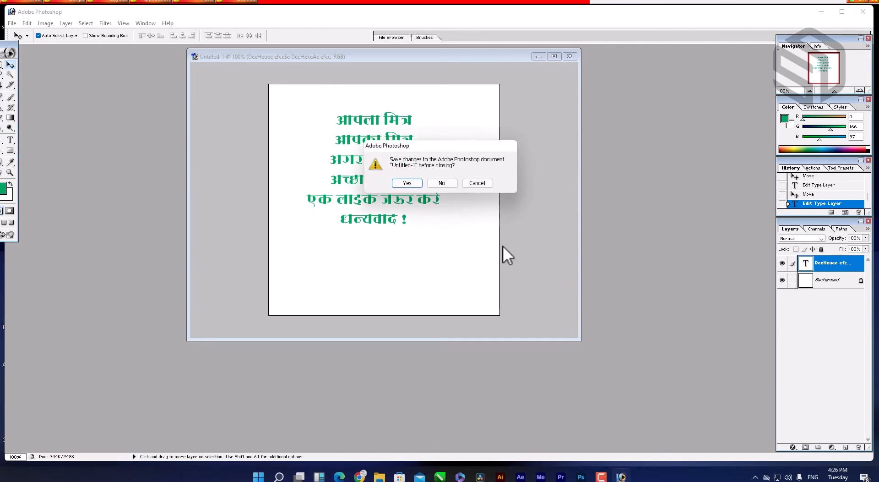
left_click(443, 182)
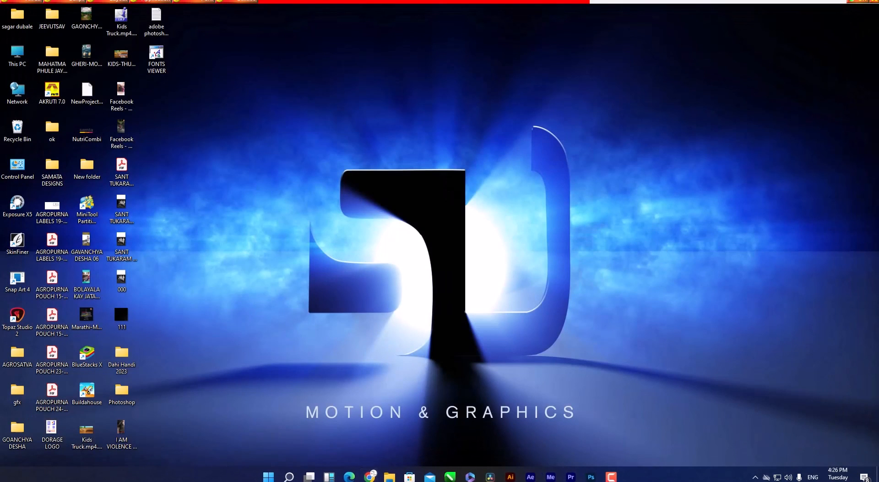